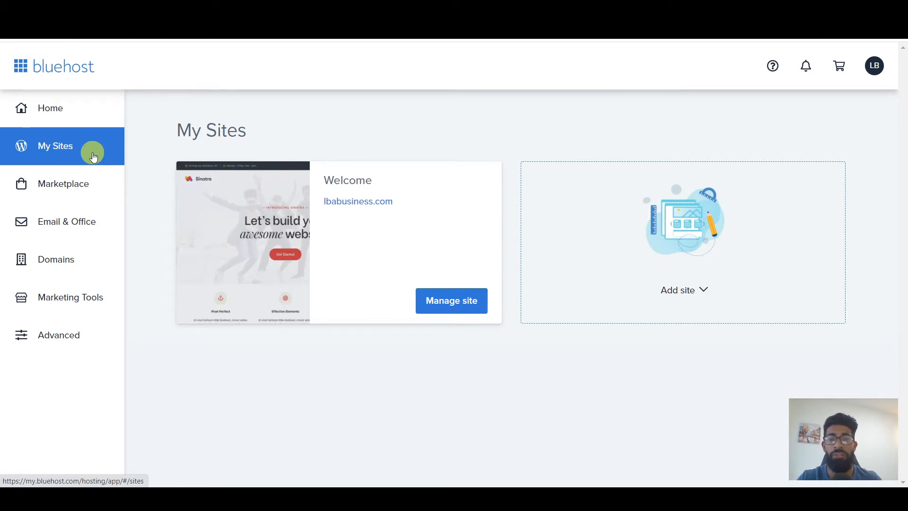
Open the management page of the lbabusiness.com site and log in to its WordPress admin.
left_click(465, 307)
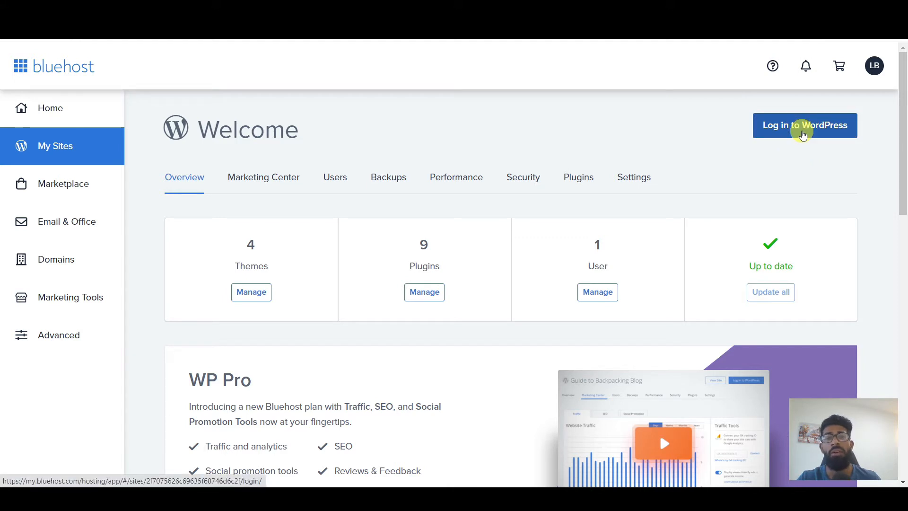
left_click(802, 135)
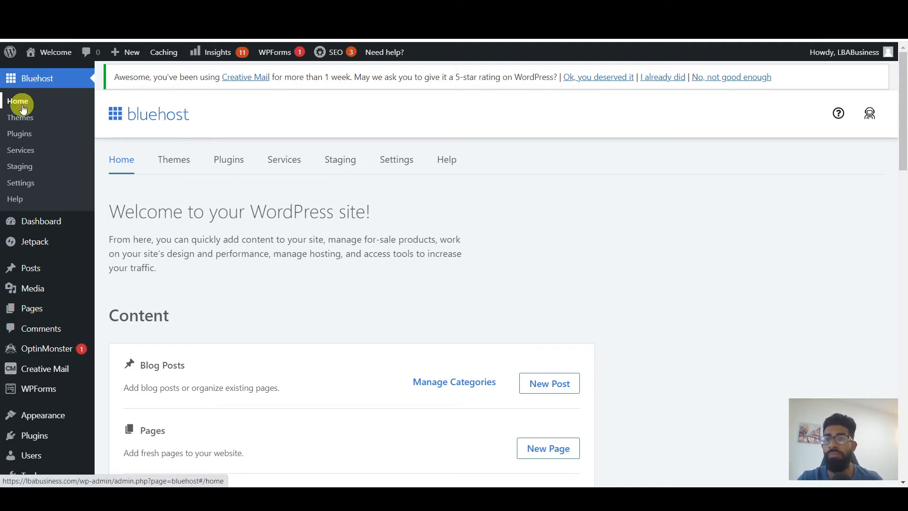
Look over the Bluehost home page's sections, from Content and Design & Build down to Hosting.
scroll(363, 172, "down", 12)
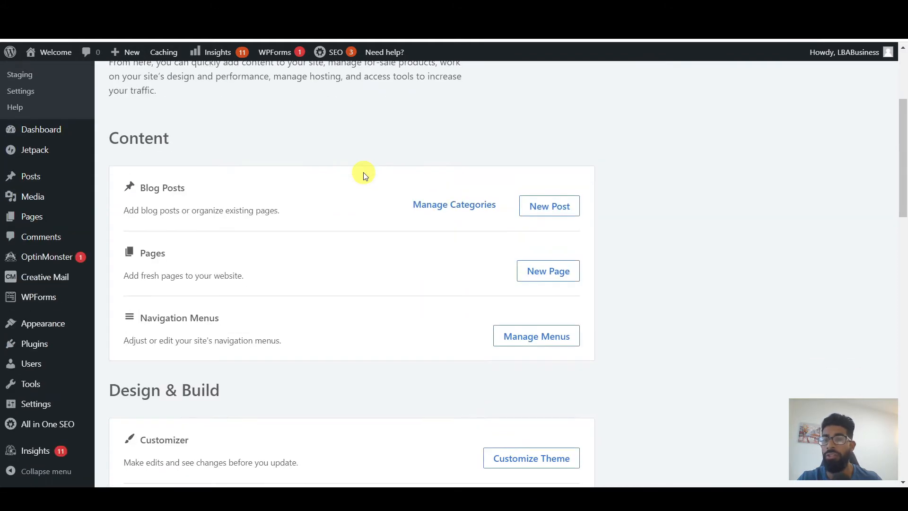
scroll(364, 174, "up", 12)
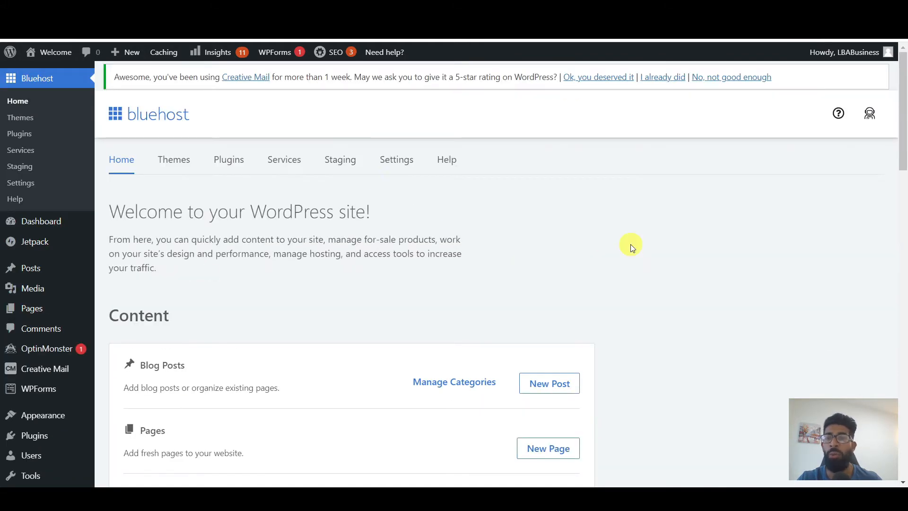
scroll(631, 245, "down", 7)
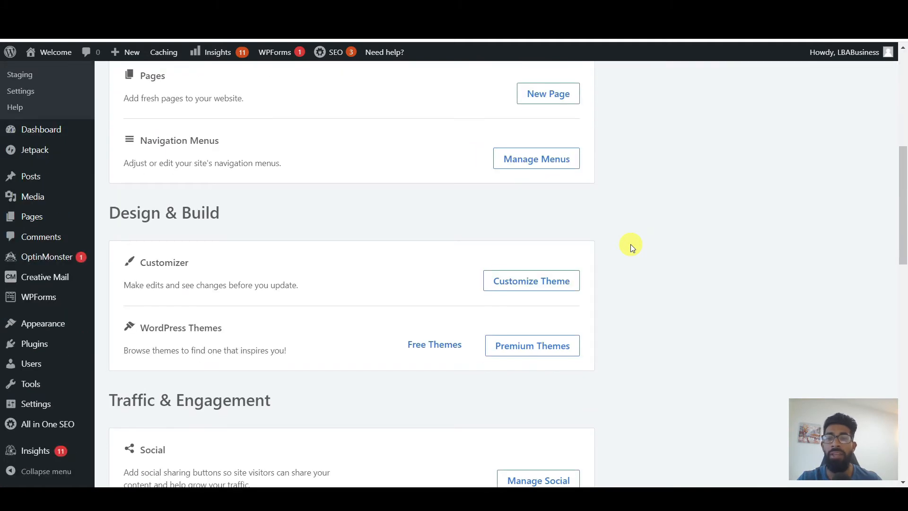
scroll(631, 244, "down", 15)
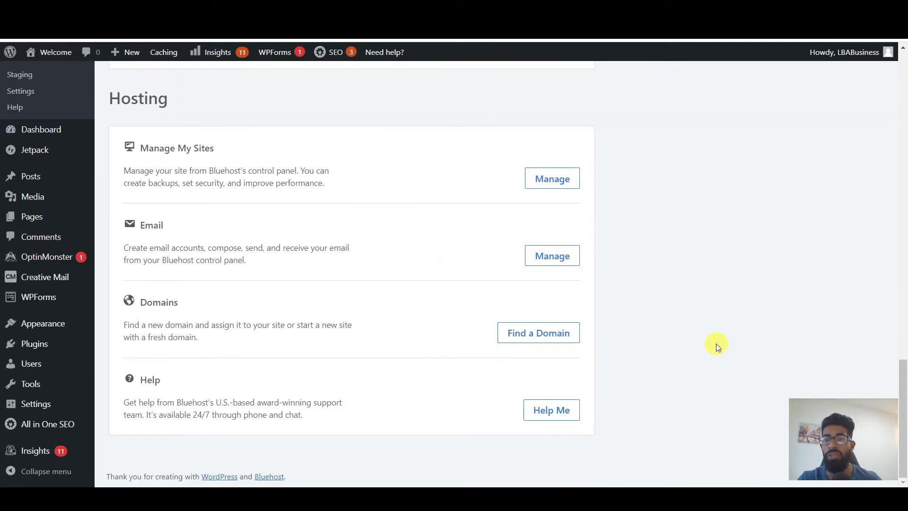
scroll(717, 342, "up", 20)
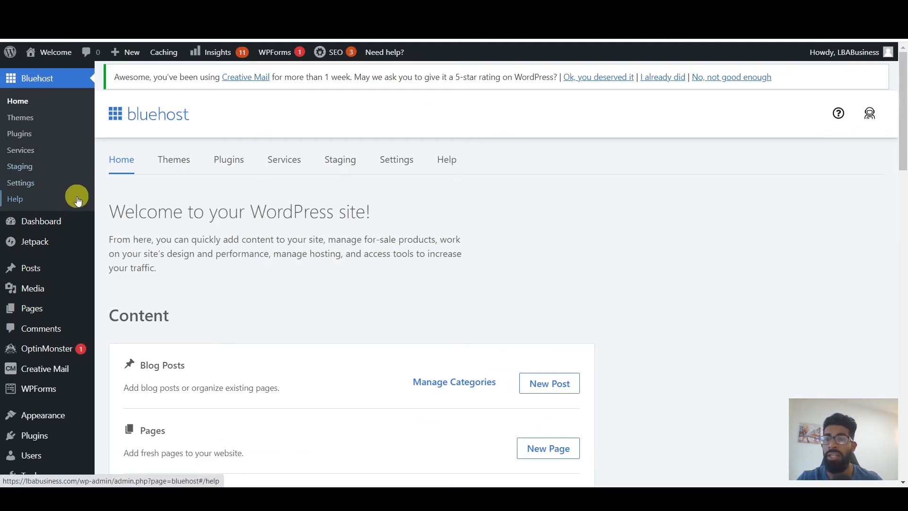
Examine the admin navigation entries and their submenus, including Posts, Media, Pages, Users and Tools.
scroll(90, 213, "down", 2)
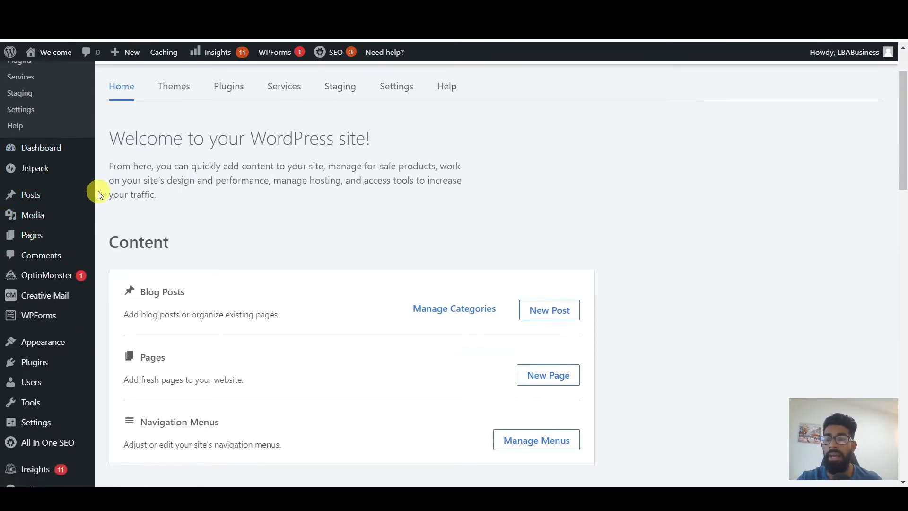
scroll(100, 195, "down", 1)
mouse_move(89, 178)
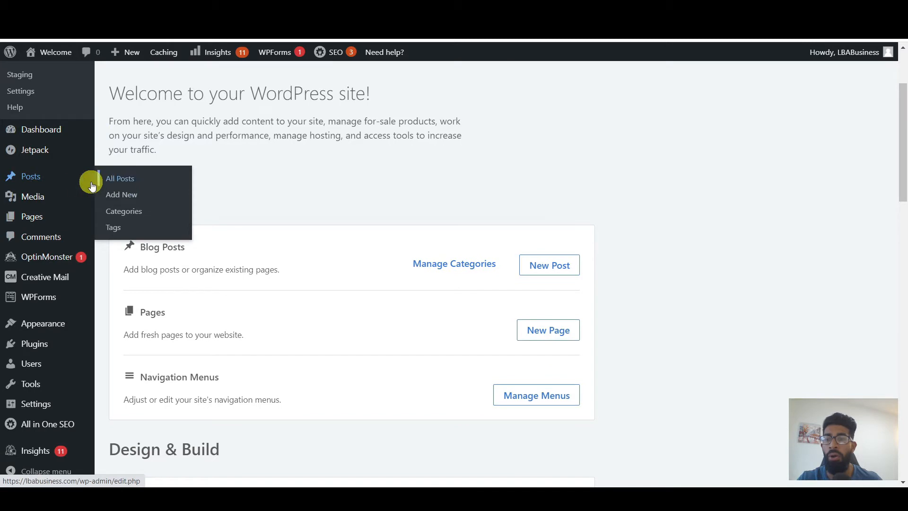
left_click(130, 188)
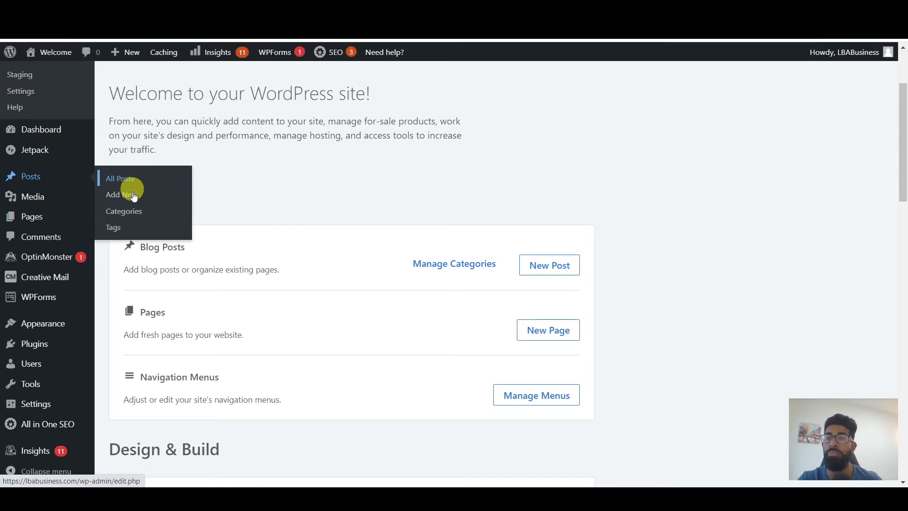
mouse_move(53, 199)
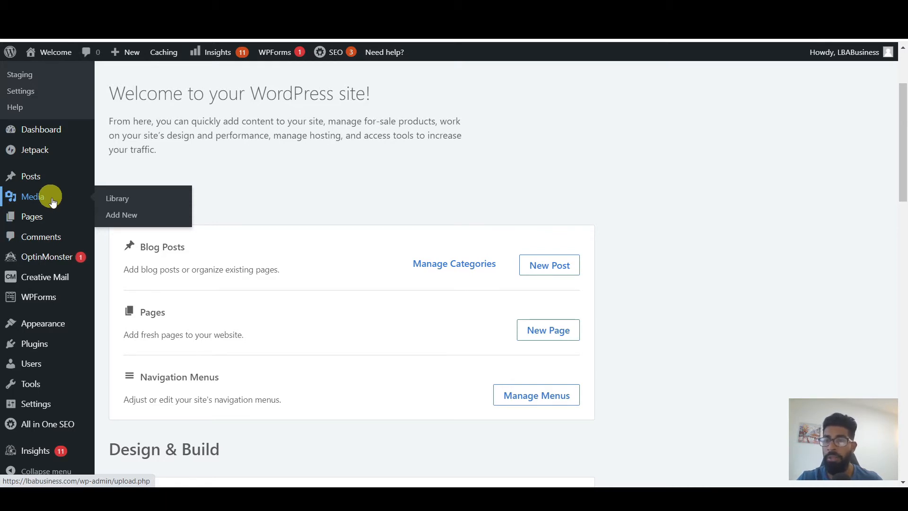
mouse_move(55, 216)
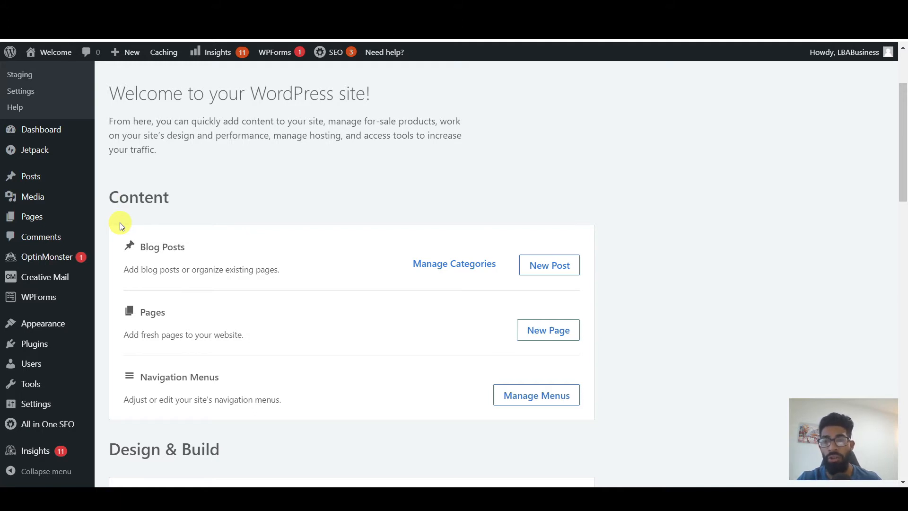
scroll(123, 237, "down", 3)
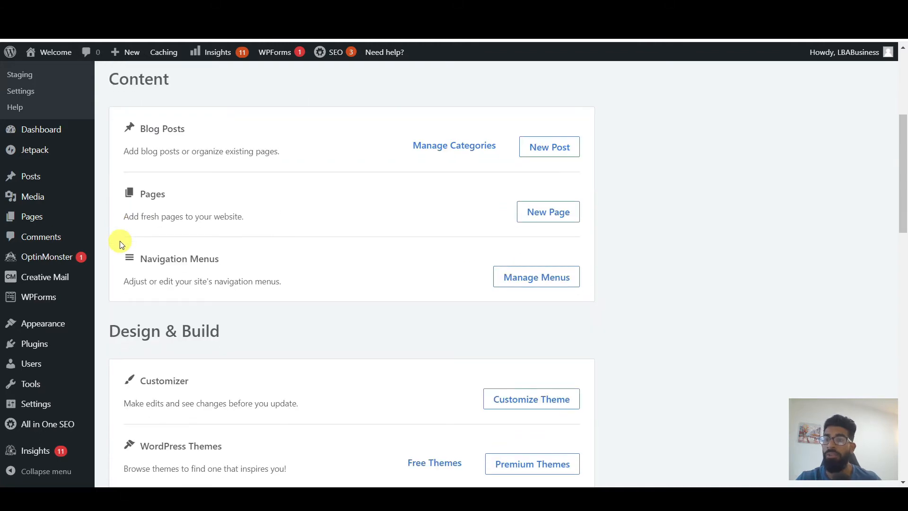
mouse_move(76, 302)
scroll(85, 300, "down", 1)
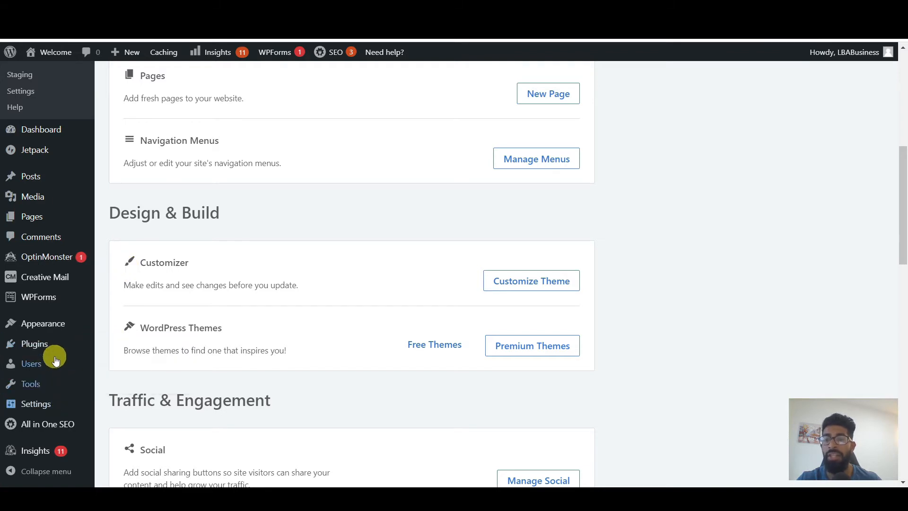
mouse_move(57, 350)
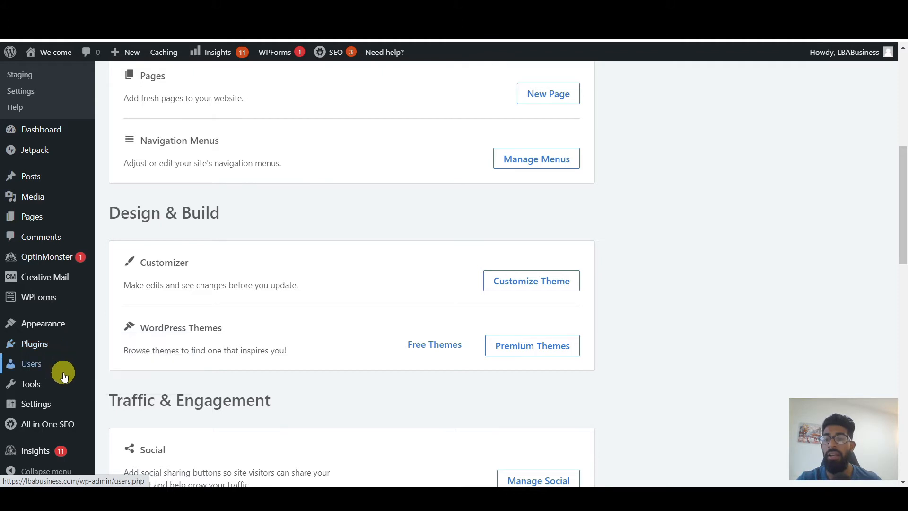
mouse_move(64, 376)
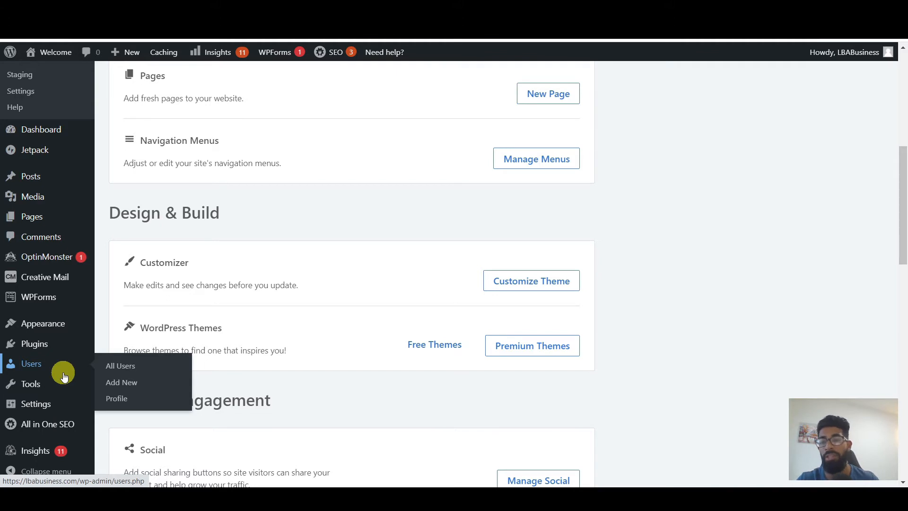
mouse_move(61, 386)
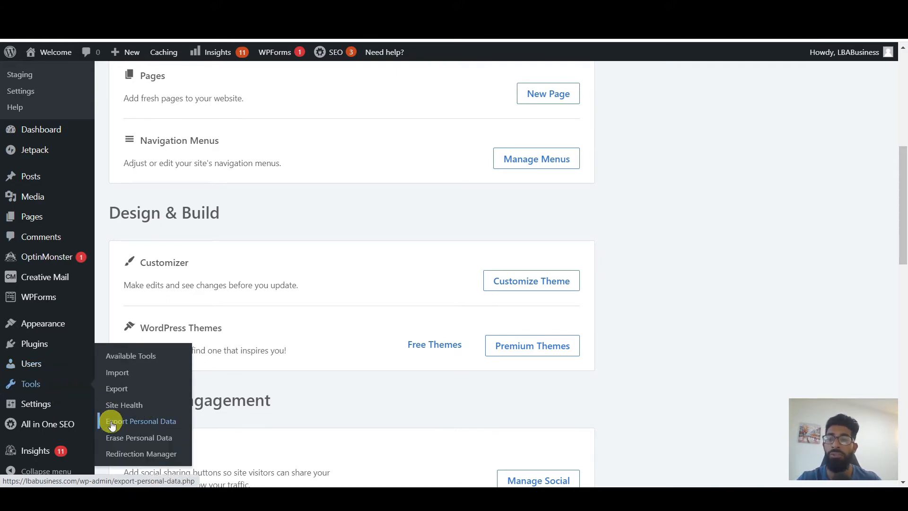
scroll(112, 424, "down", 5)
mouse_move(68, 426)
scroll(71, 425, "down", 3)
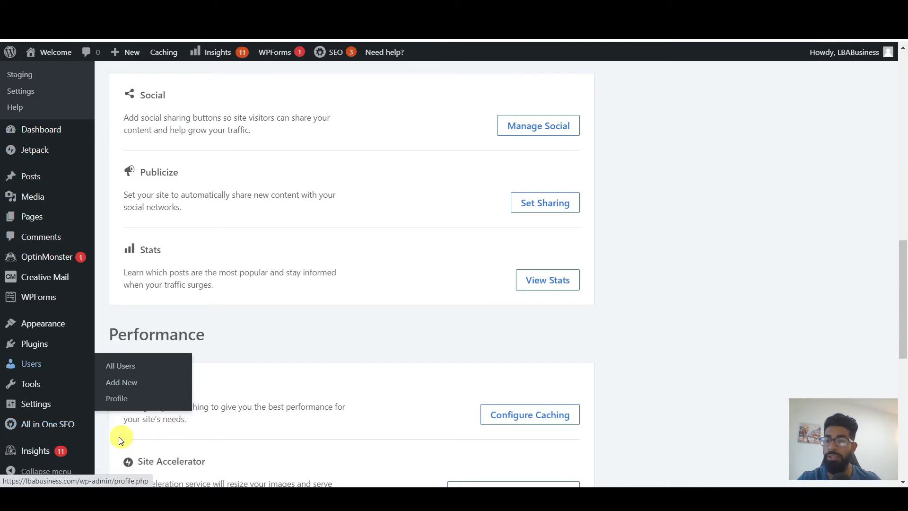
Collapse the admin navigation to icons only and expand it again.
left_click(51, 472)
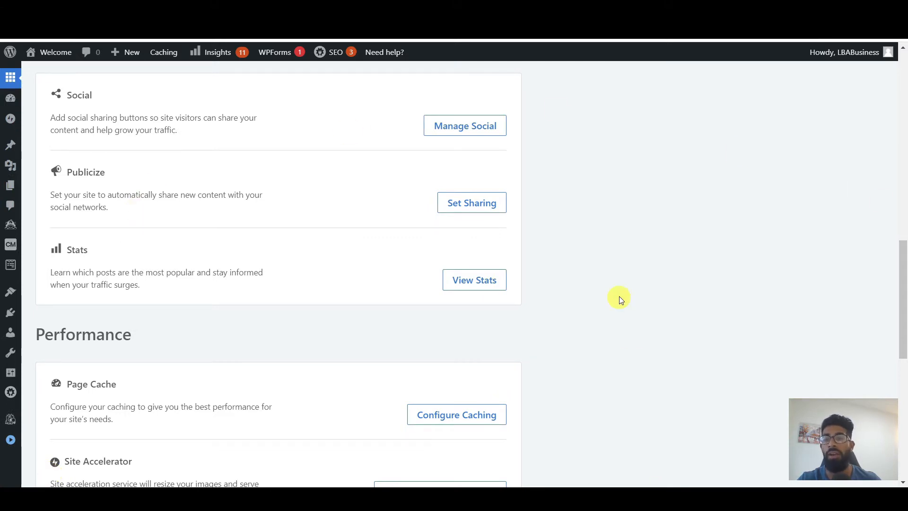
left_click(11, 441)
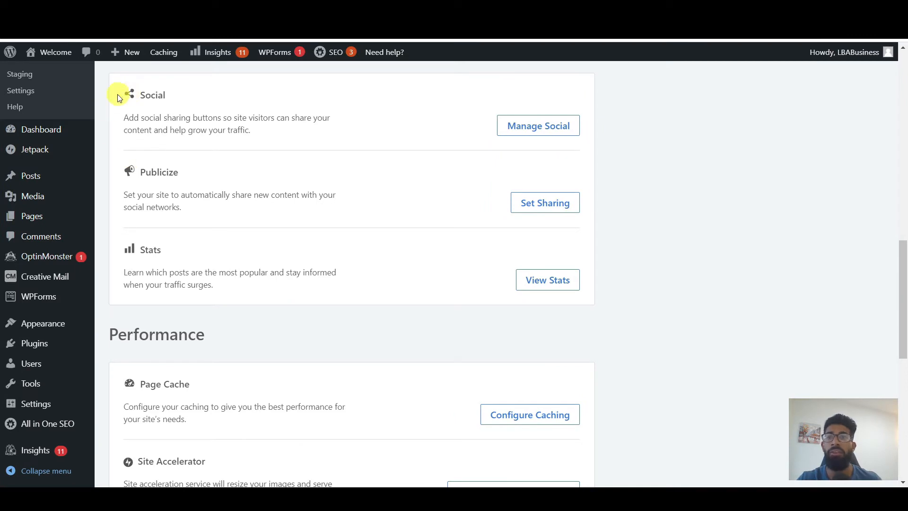
Open the logged-in account's profile for editing.
mouse_move(135, 56)
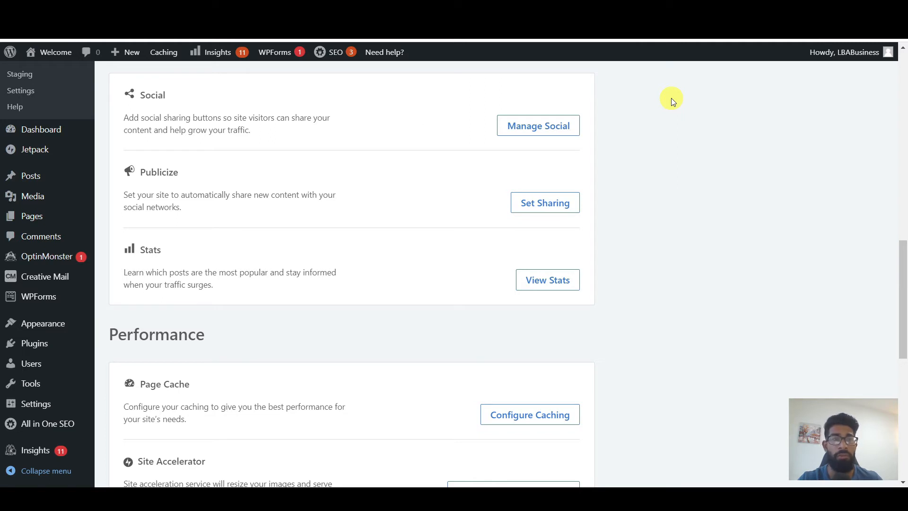
mouse_move(871, 61)
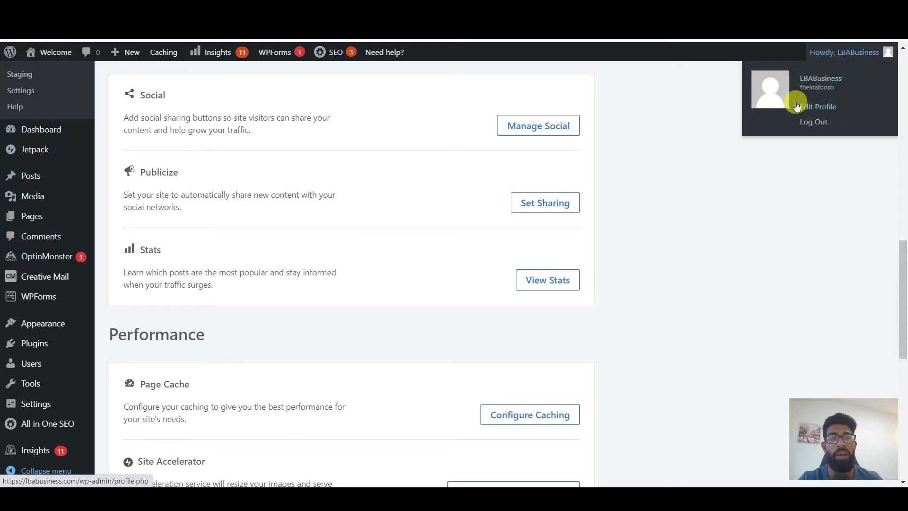
left_click(820, 109)
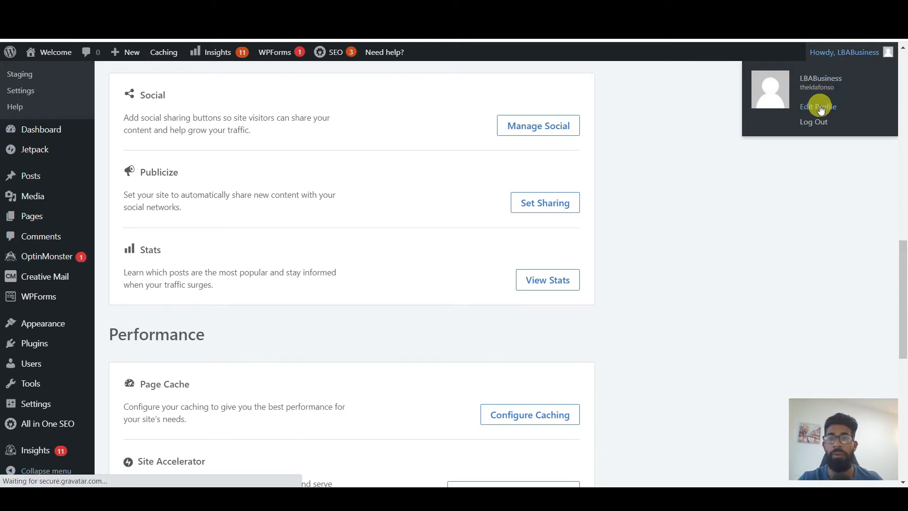
Examine the profile's personal options, name fields and the available choices for the publicly displayed name.
scroll(155, 214, "down", 1)
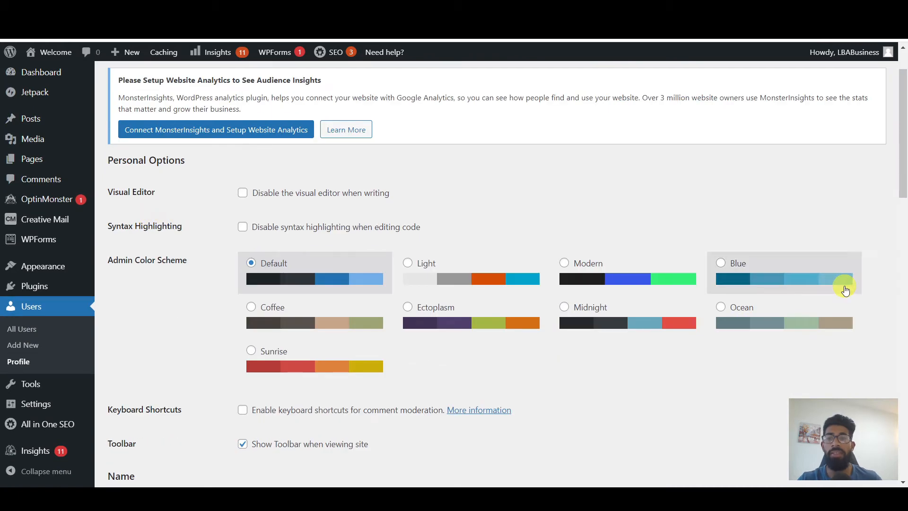
scroll(795, 293, "down", 1)
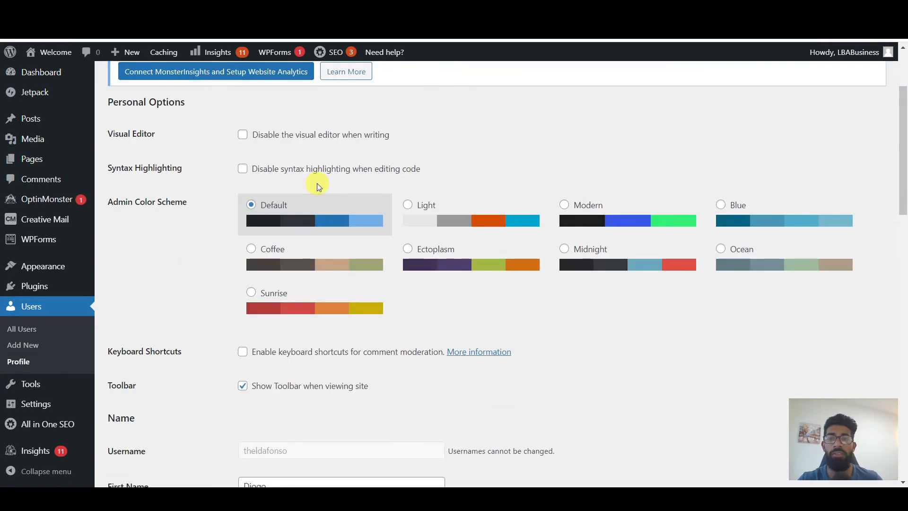
scroll(424, 282, "down", 1)
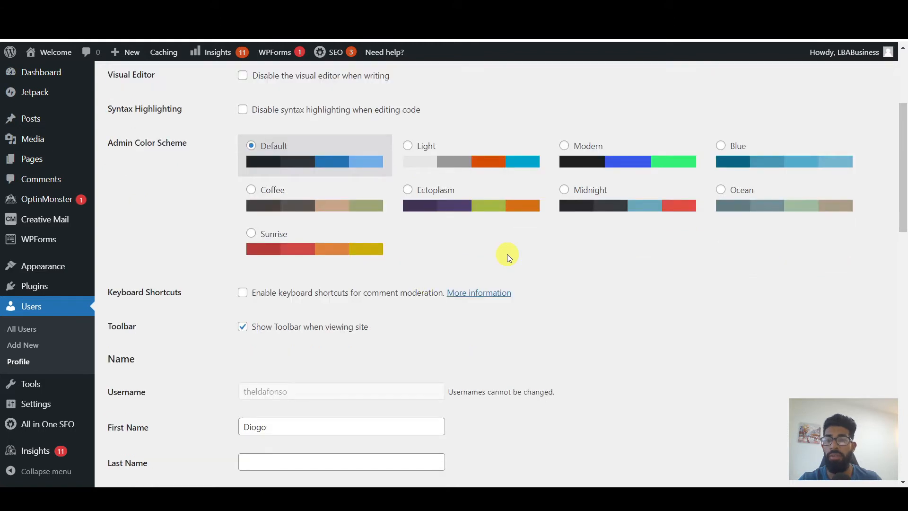
scroll(905, 315, "down", 2)
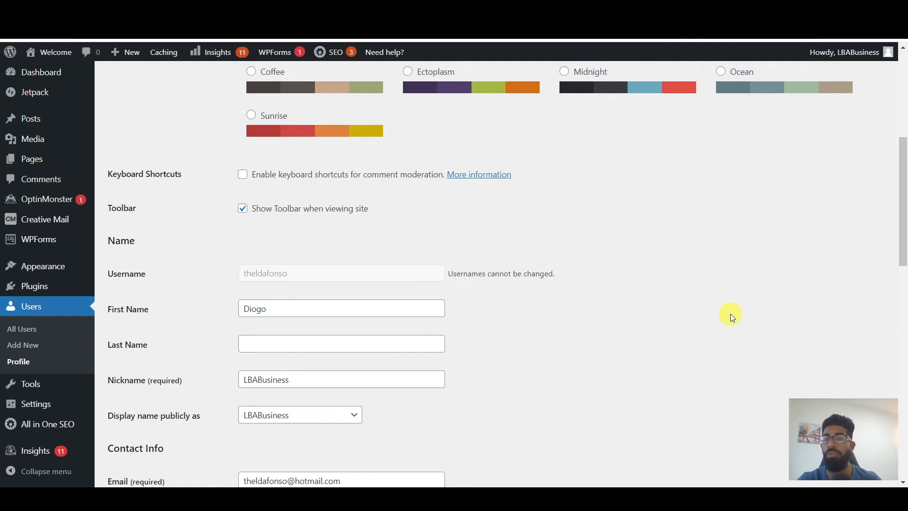
scroll(730, 314, "down", 1)
scroll(730, 314, "down", 1)
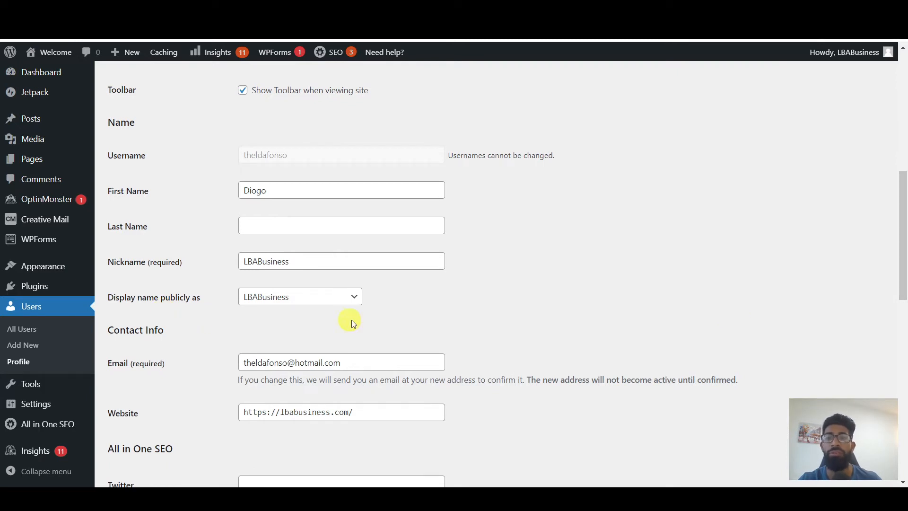
left_click(351, 304)
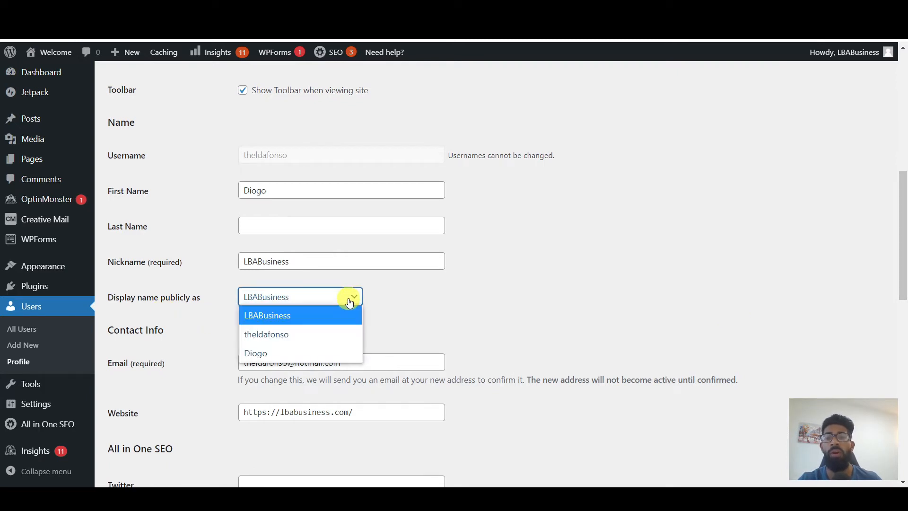
left_click(529, 318)
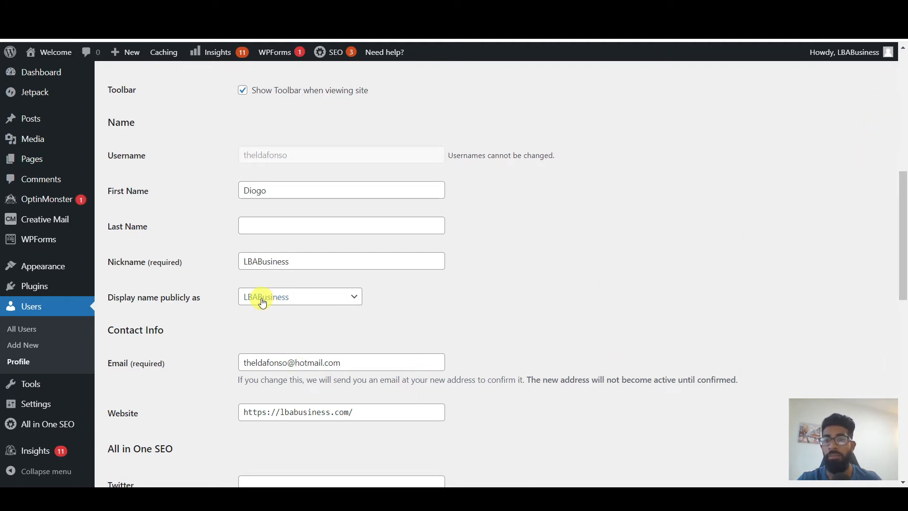
Change the profile's nickname to LBAbusiness with a lowercase second b.
left_click(261, 263)
key("BackSpace")
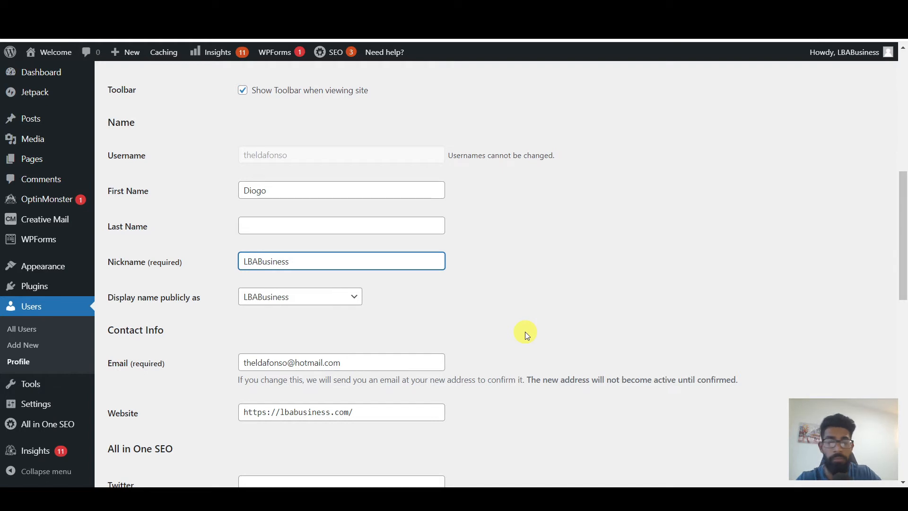
type("b")
left_click(414, 308)
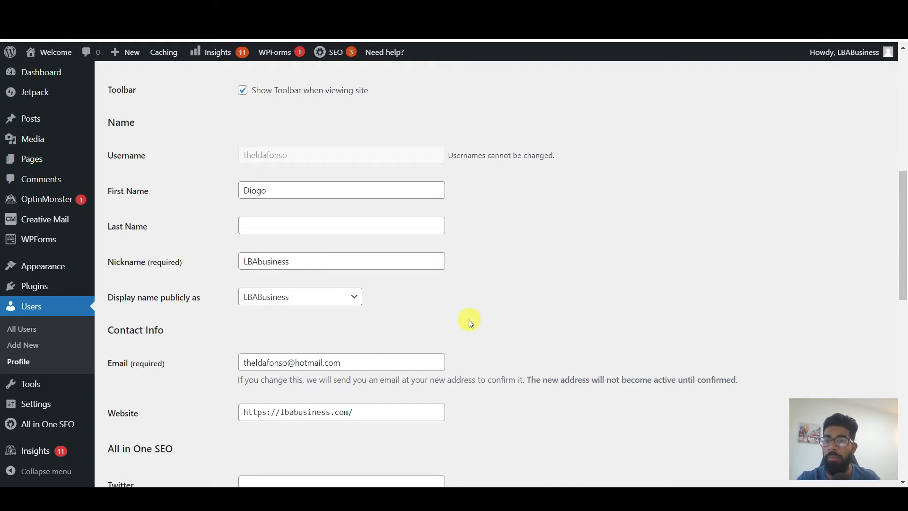
Replace the contact email in the profile with the site's admin email address.
scroll(468, 319, "down", 1)
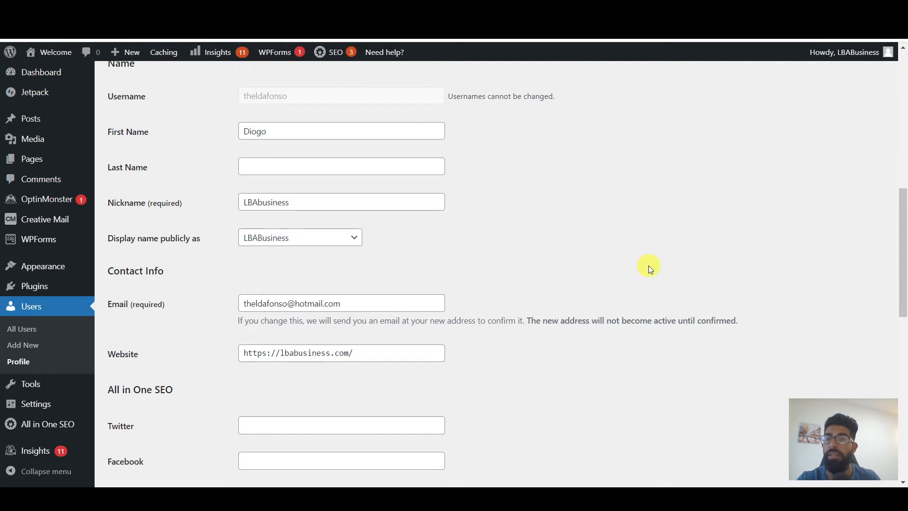
scroll(679, 287, "down", 1)
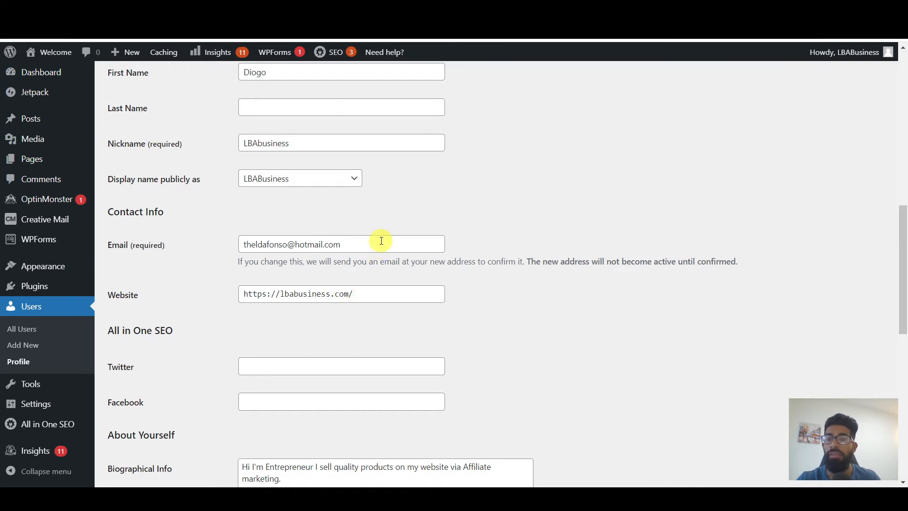
left_click_drag(372, 241, 224, 249)
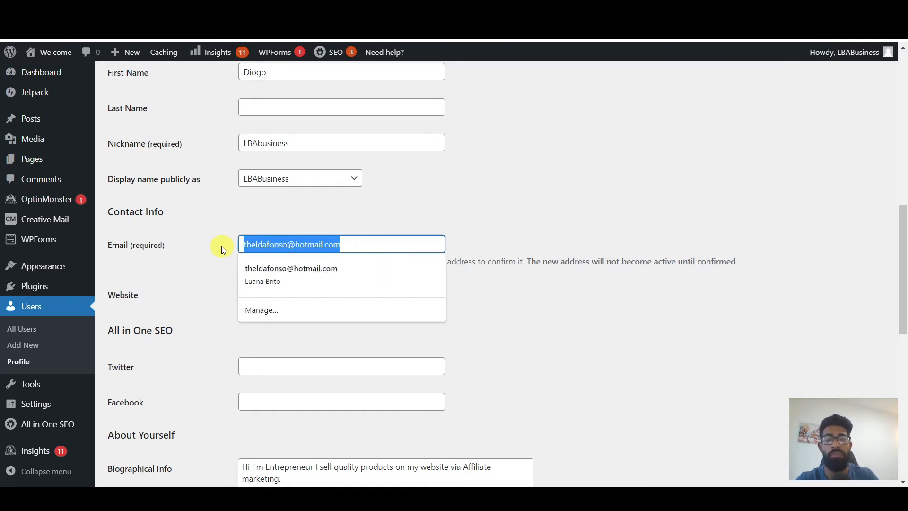
key("BackSpace")
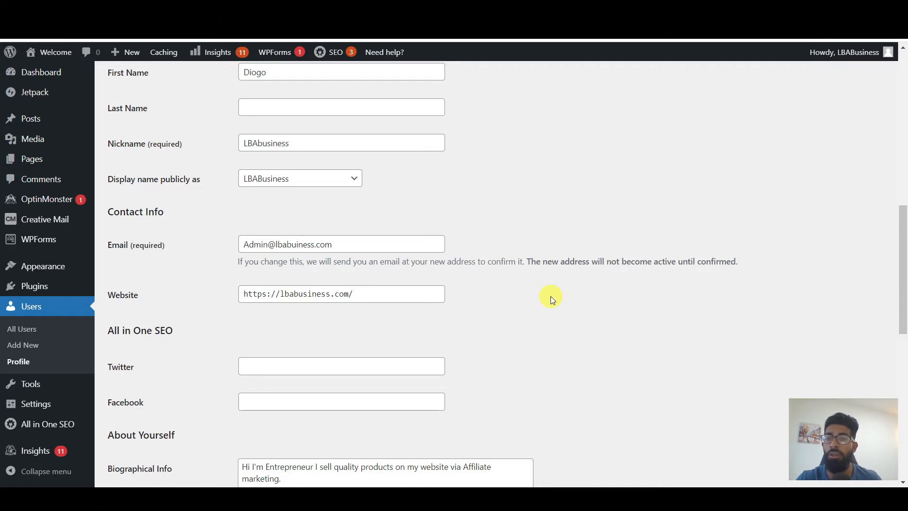
Update the profile to save the changed nickname and contact email.
scroll(520, 293, "down", 1)
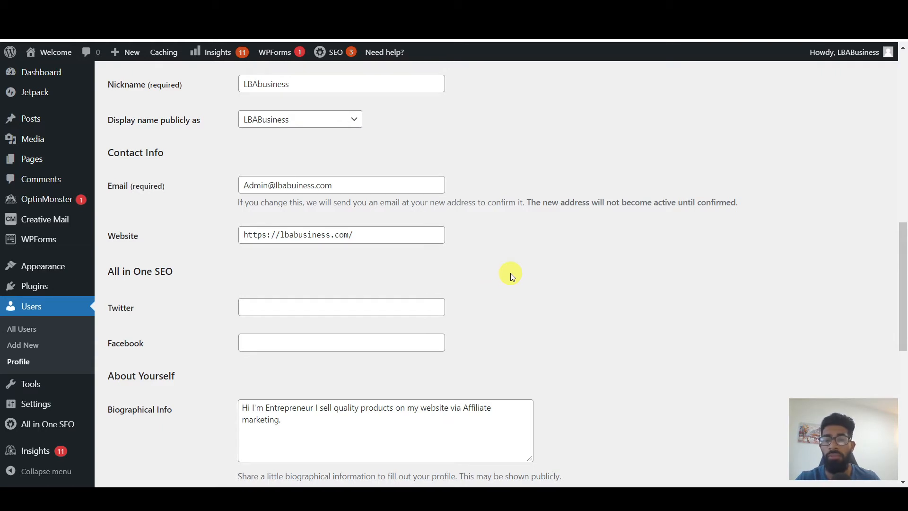
scroll(600, 302, "down", 1)
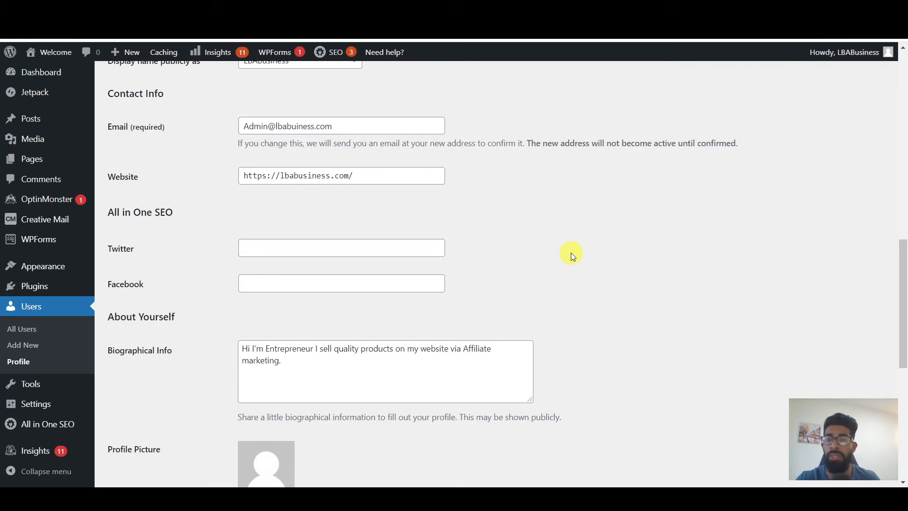
scroll(572, 255, "down", 1)
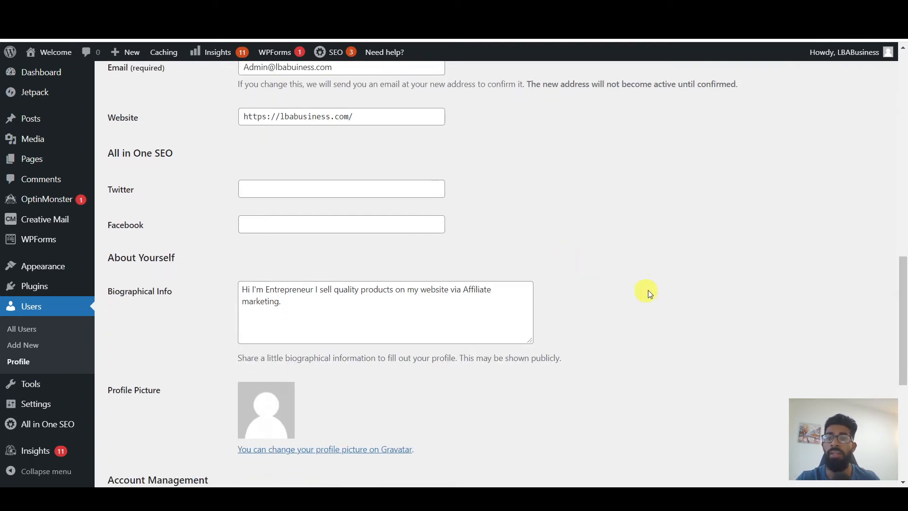
scroll(647, 283, "down", 1)
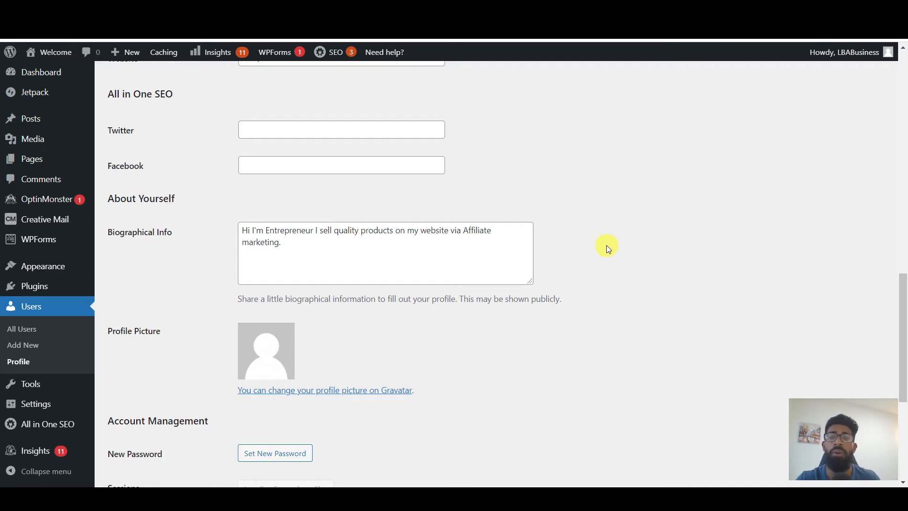
scroll(604, 243, "down", 3)
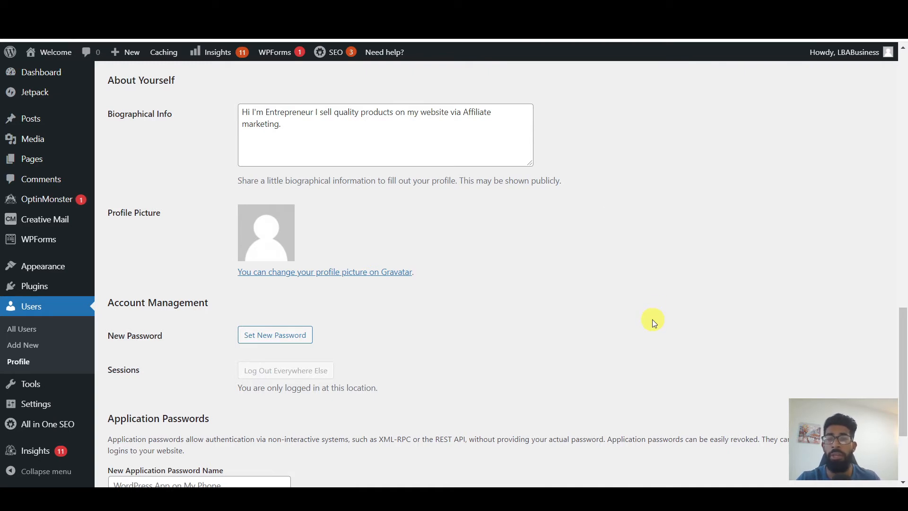
scroll(653, 322, "down", 1)
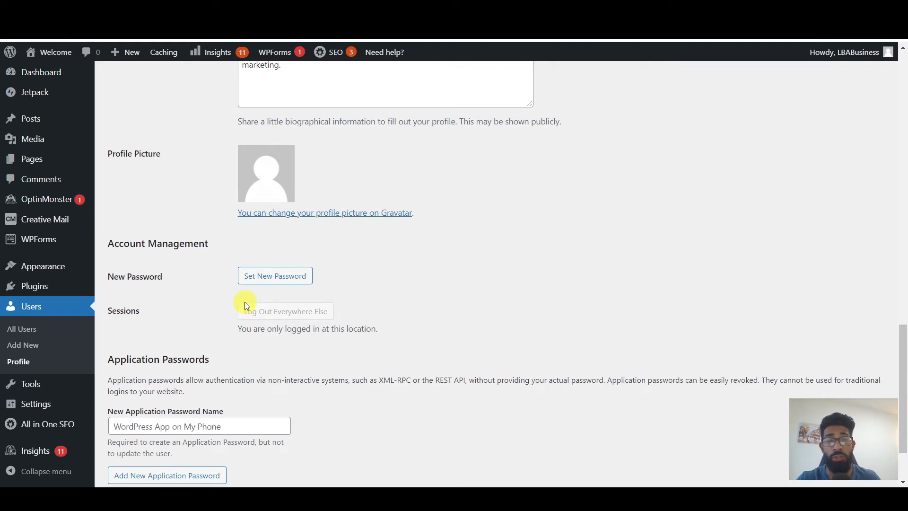
scroll(346, 299, "down", 2)
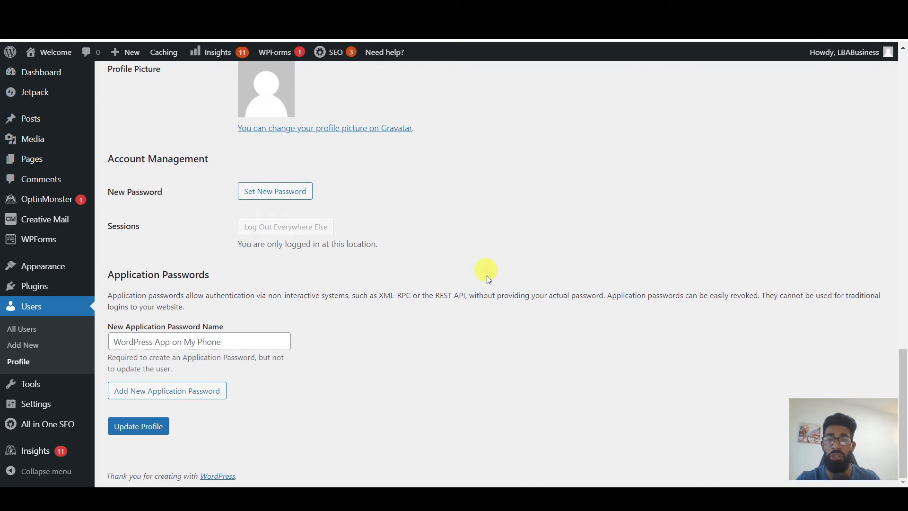
left_click(145, 433)
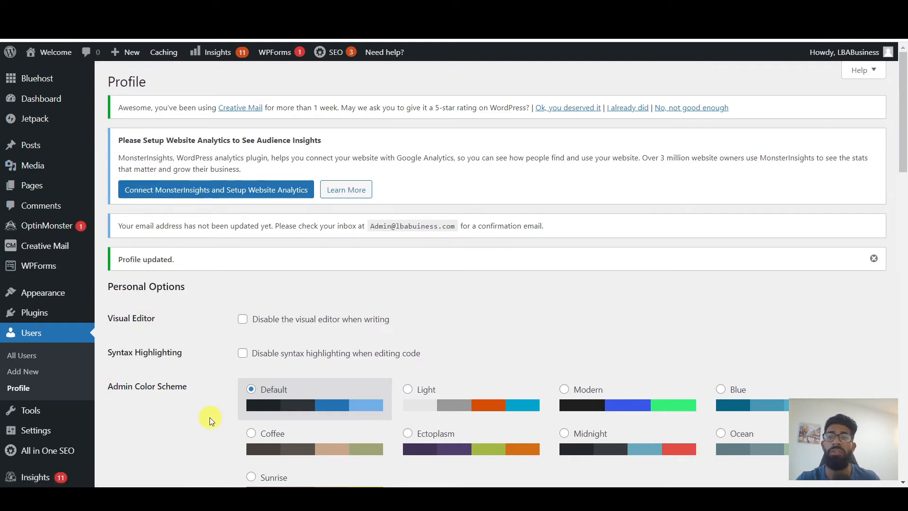
Open the list of installed plugins and examine which ones are active or inactive and what each does.
left_click(59, 318)
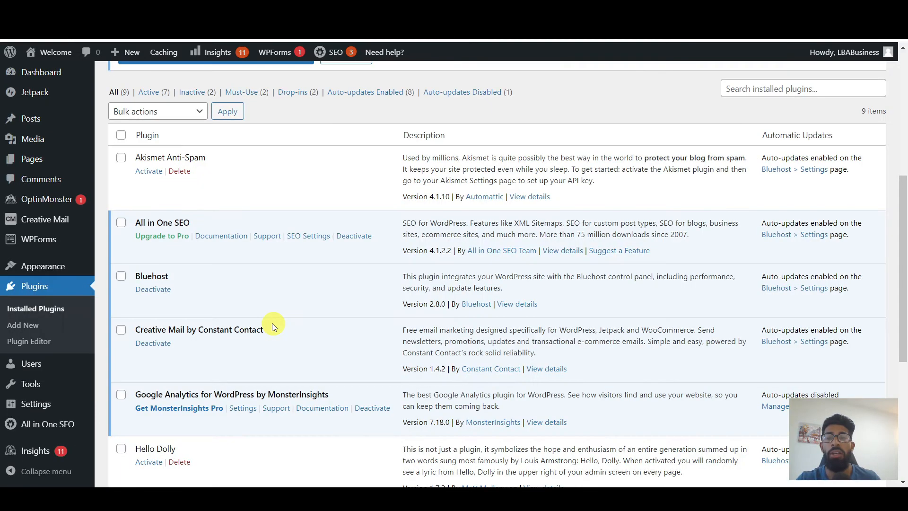
scroll(210, 258, "up", 1)
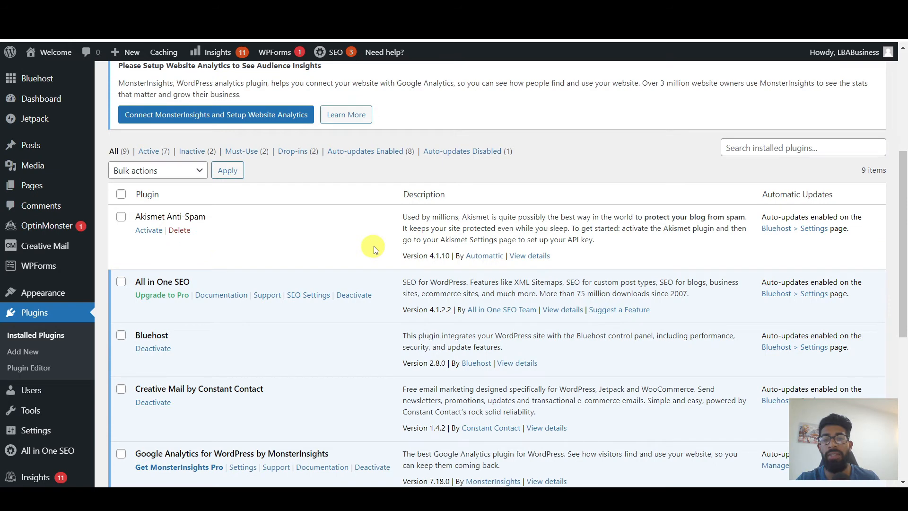
scroll(374, 249, "down", 5)
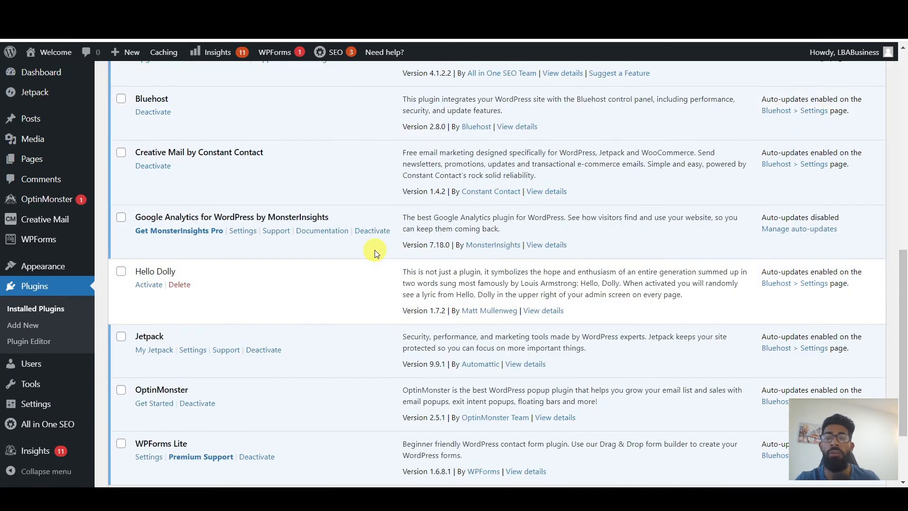
scroll(375, 249, "down", 3)
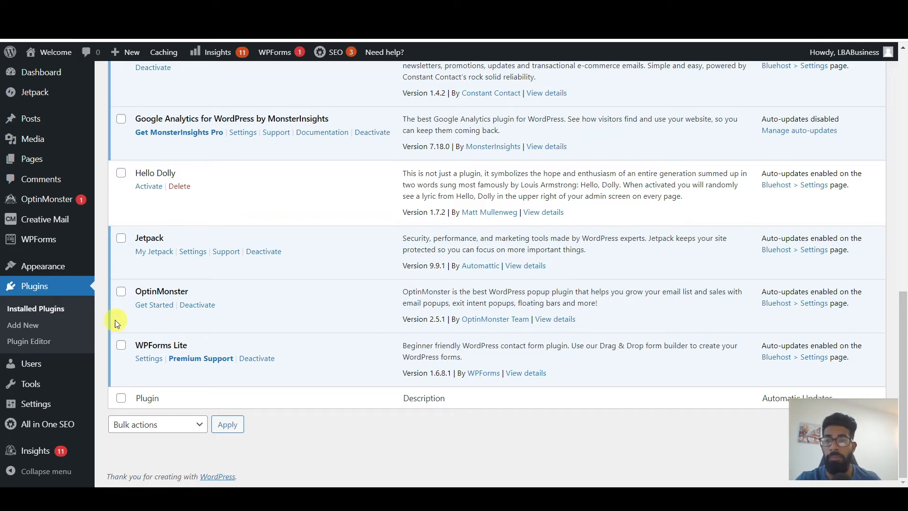
scroll(142, 199, "up", 6)
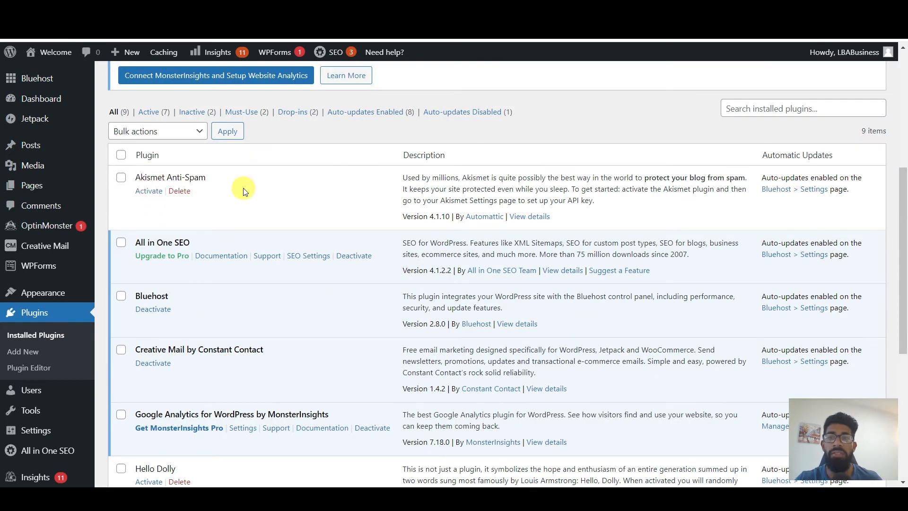
scroll(243, 188, "down", 2)
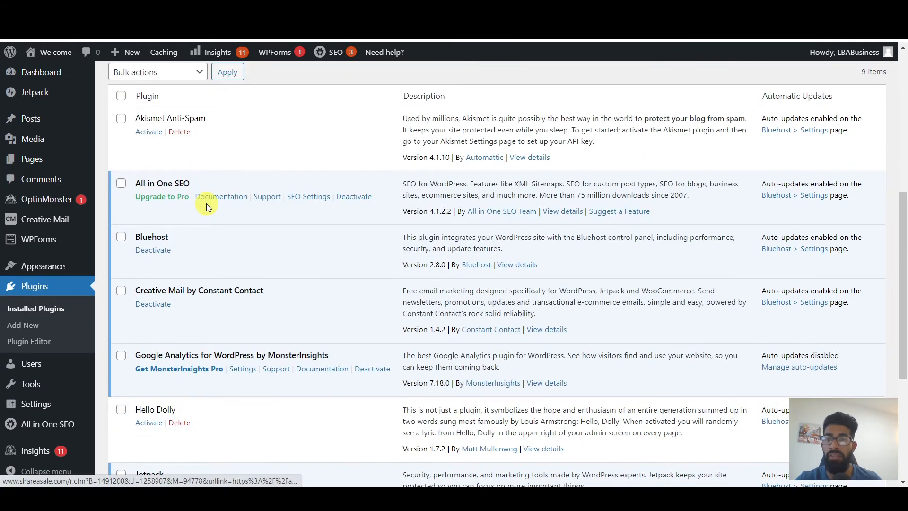
scroll(185, 204, "down", 1)
scroll(194, 200, "down", 2)
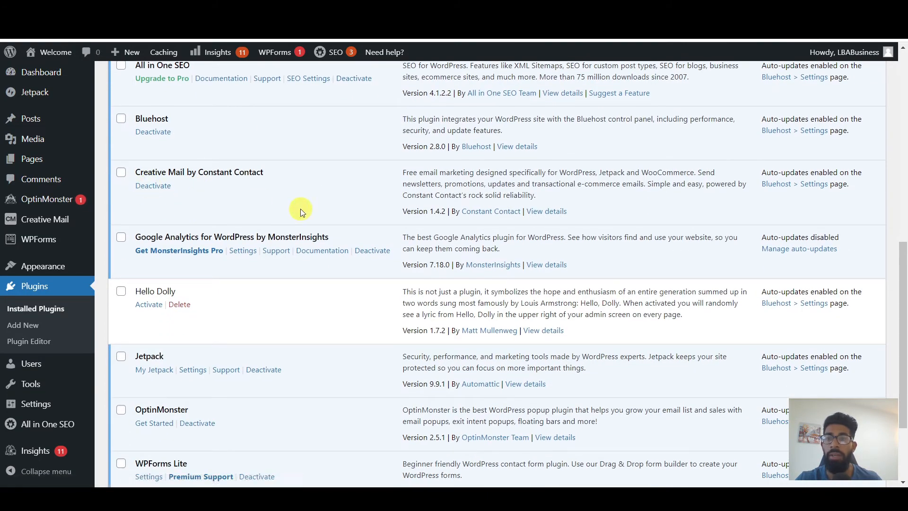
Deactivate the Creative Mail by Constant Contact plugin, submitting "I'm not sending email campaigns right now" as the reason.
left_click(161, 188)
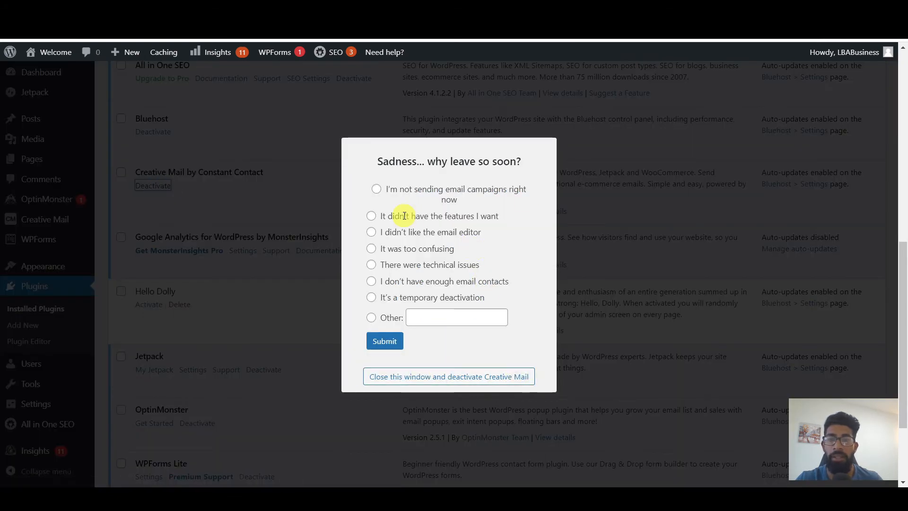
left_click(378, 189)
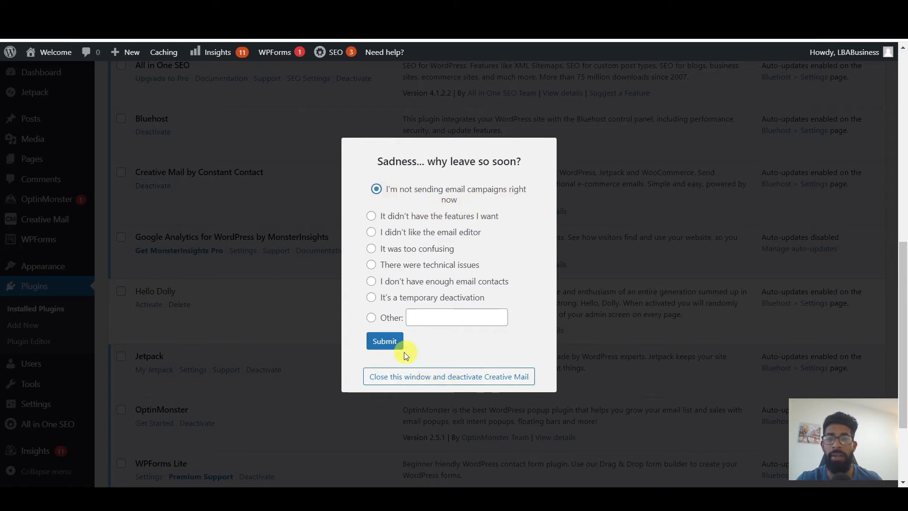
left_click(389, 342)
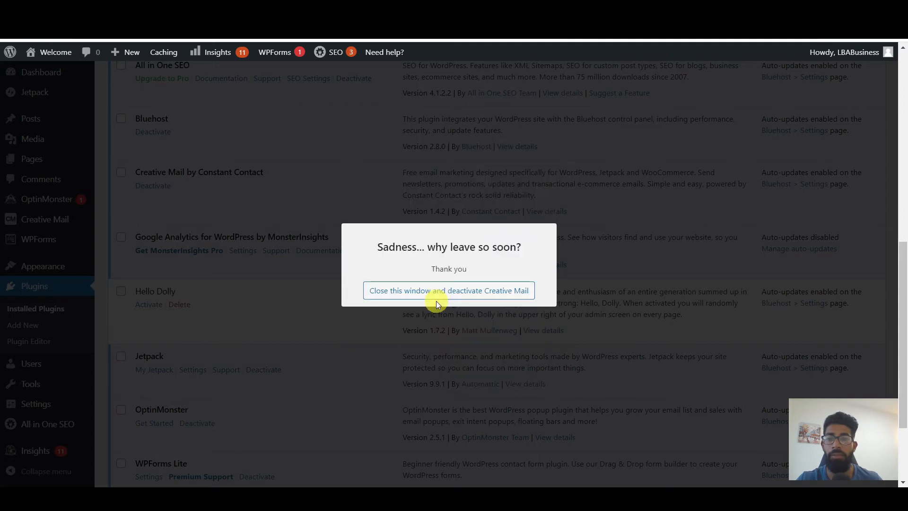
left_click(446, 296)
Delete the deactivated Creative Mail by Constant Contact plugin from the site.
scroll(291, 310, "down", 2)
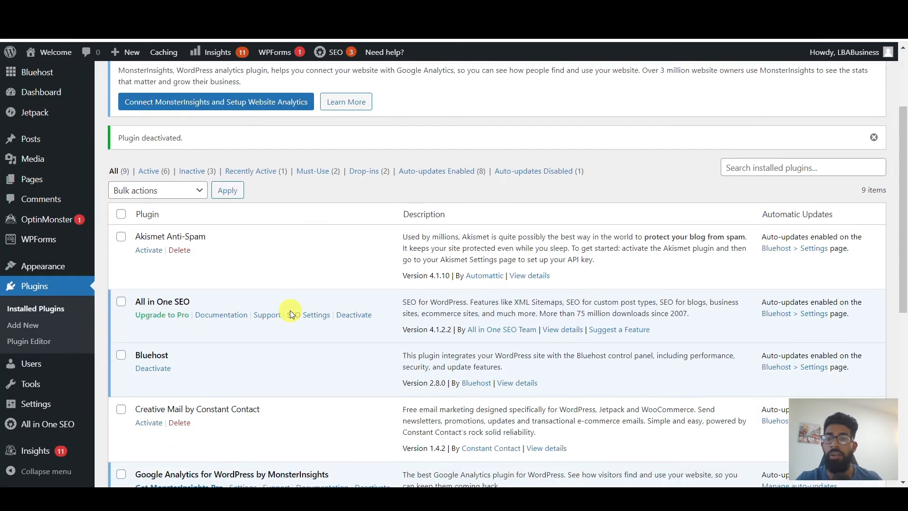
scroll(300, 266, "down", 3)
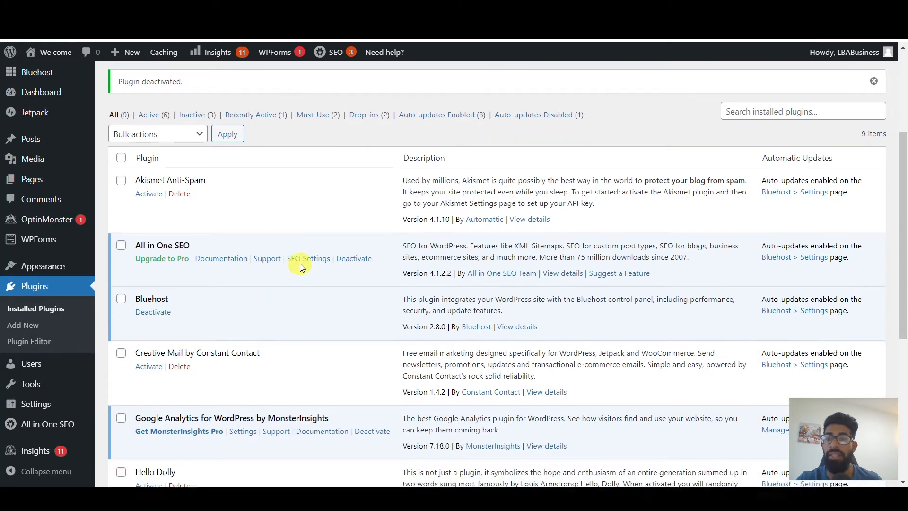
scroll(301, 268, "down", 1)
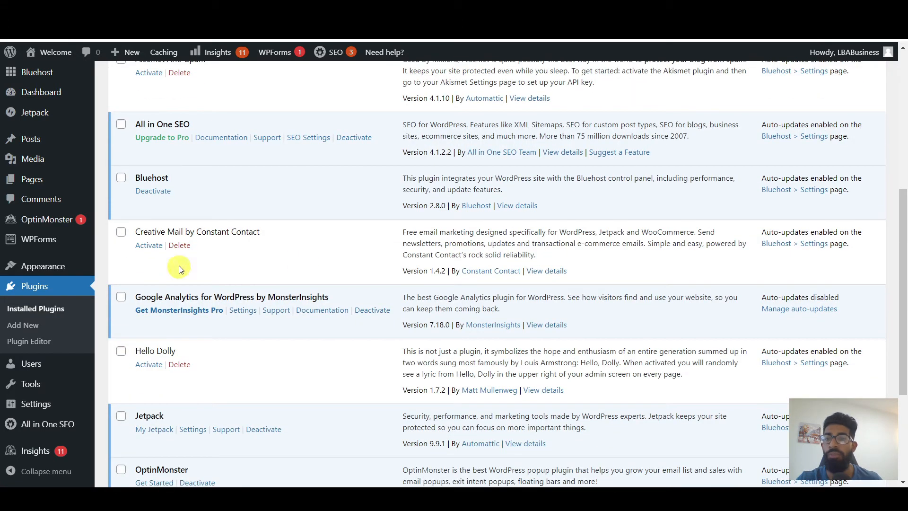
left_click(185, 249)
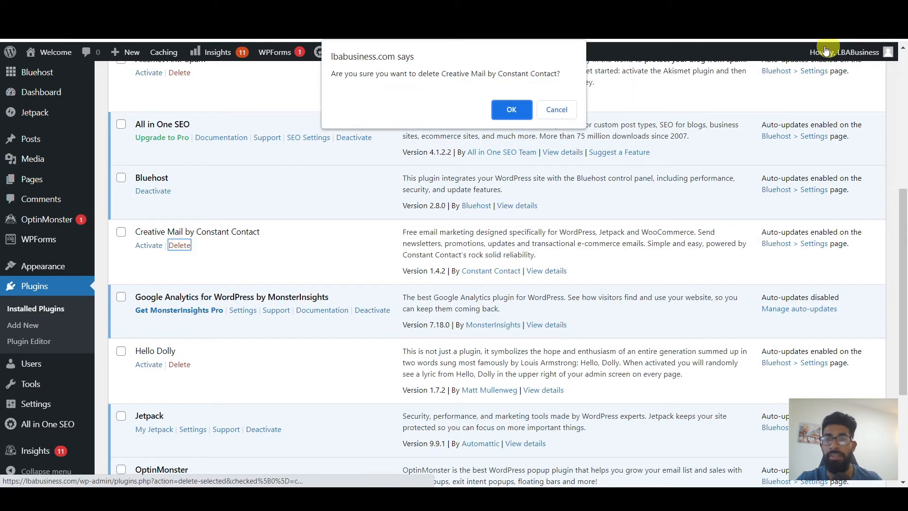
left_click(520, 114)
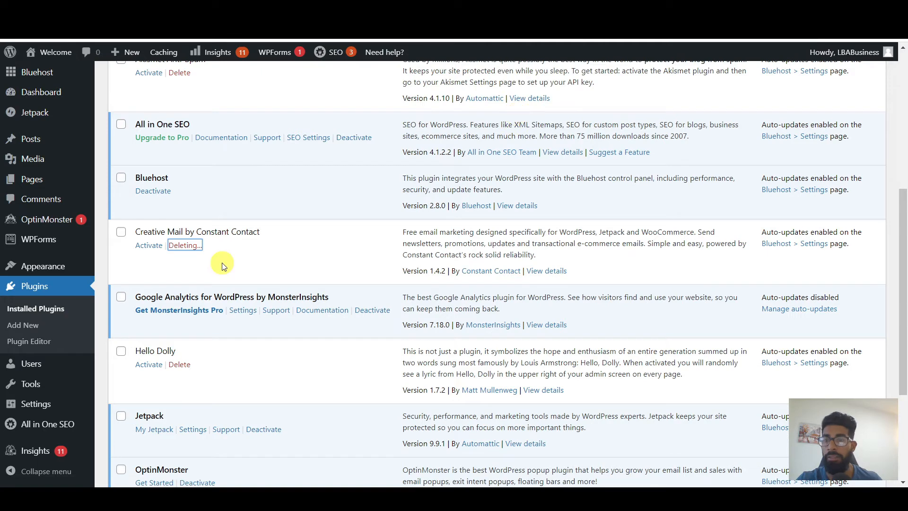
Deactivate the Google Analytics for WordPress by MonsterInsights plugin, submitting "I no longer need the plugin" as the reason.
scroll(224, 266, "down", 1)
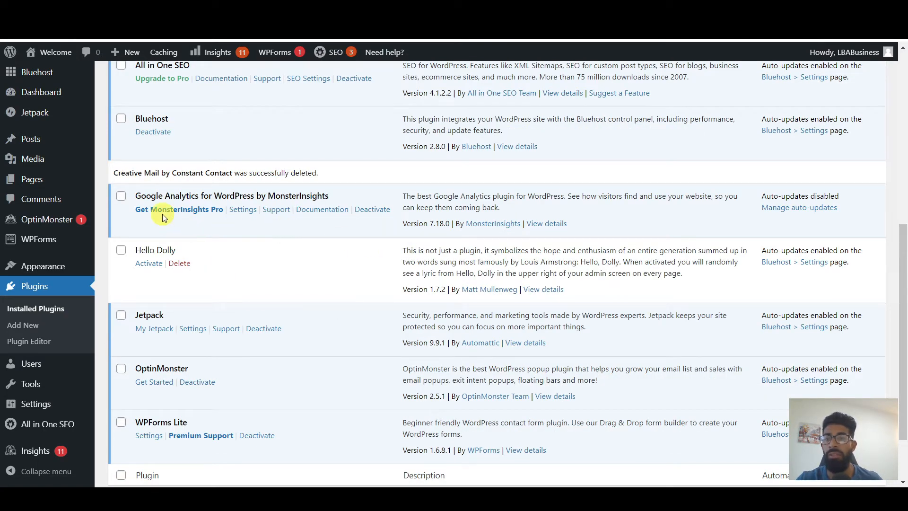
left_click(375, 212)
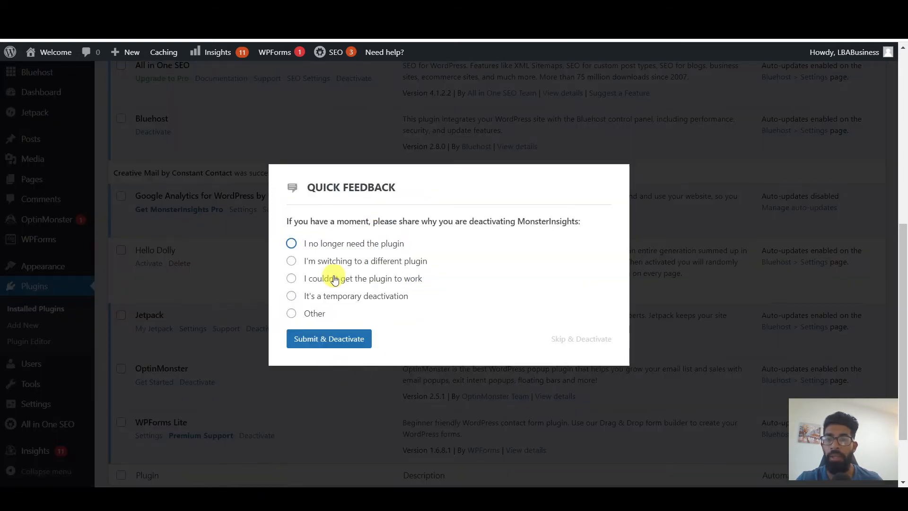
left_click(291, 243)
left_click(330, 341)
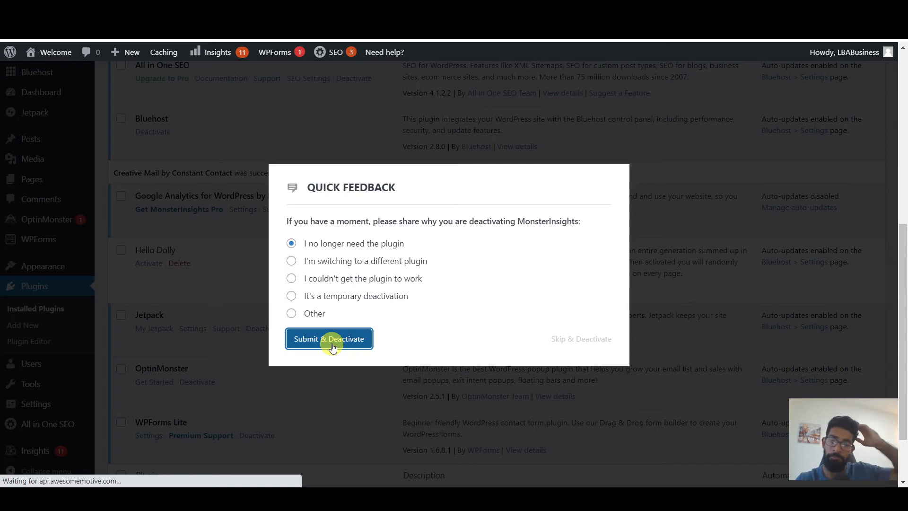
Delete the deactivated Google Analytics for WordPress by MonsterInsights plugin and its data.
scroll(314, 338, "down", 2)
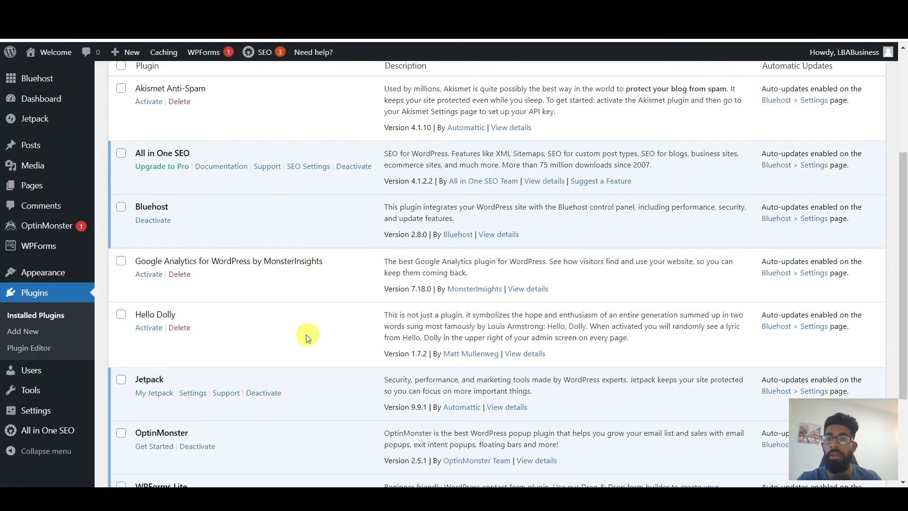
left_click(183, 279)
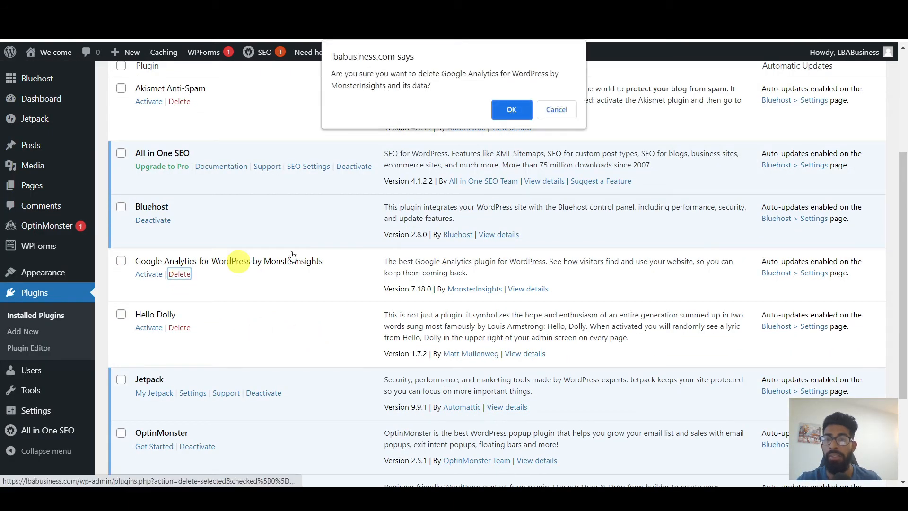
left_click(513, 112)
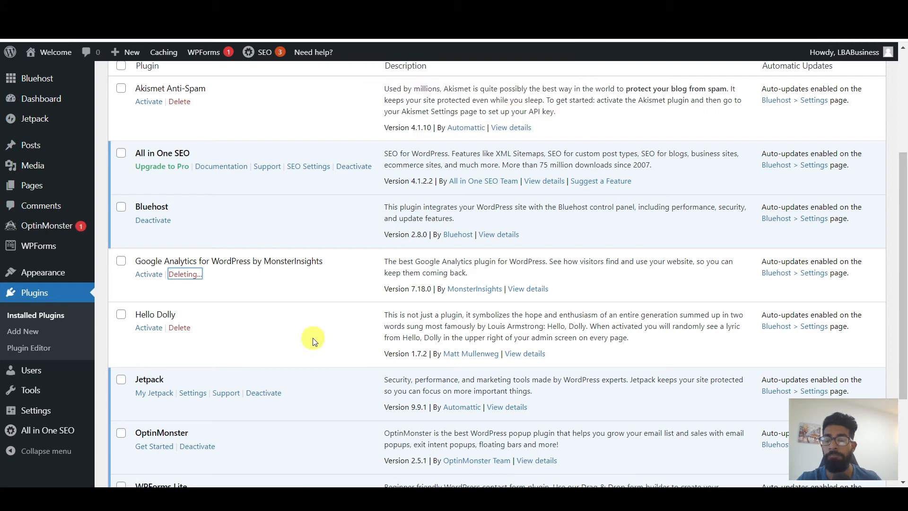
Deactivate the OptinMonster plugin in the installed plugins list.
scroll(334, 293, "down", 3)
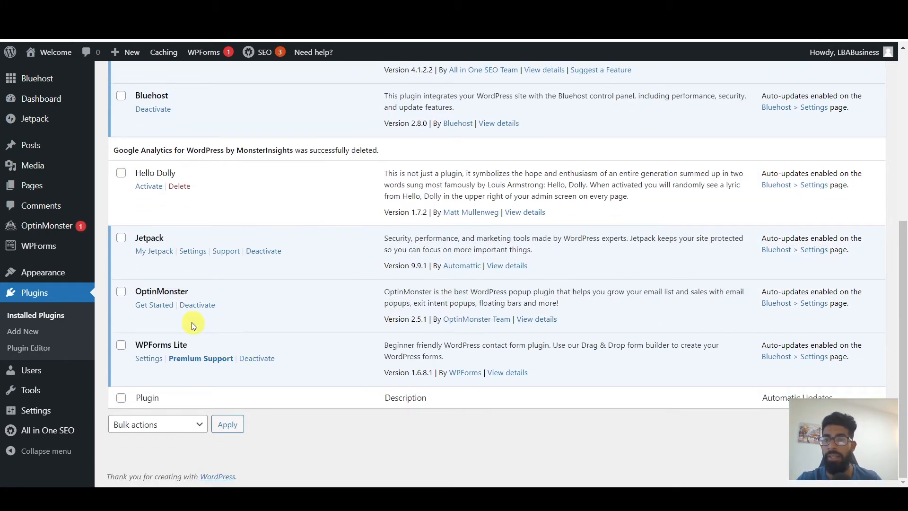
left_click(203, 307)
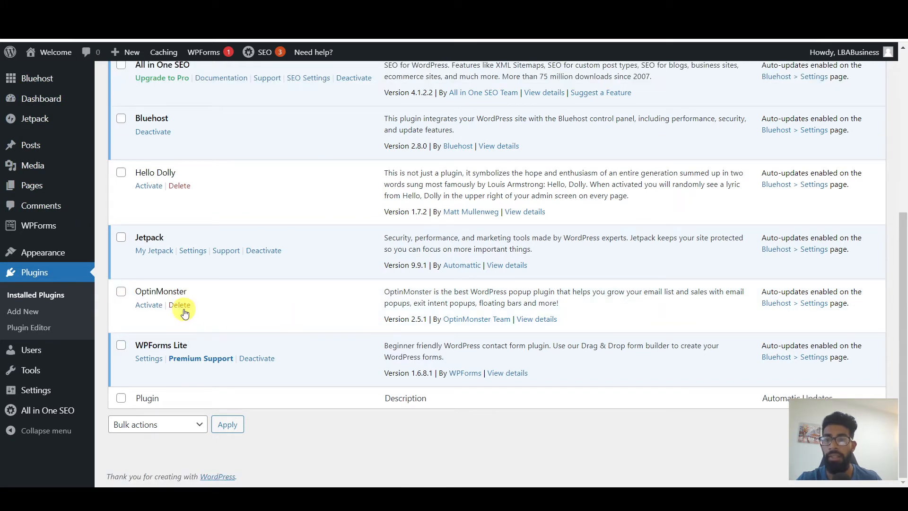
Delete the deactivated OptinMonster plugin from the site.
left_click(183, 311)
left_click(519, 97)
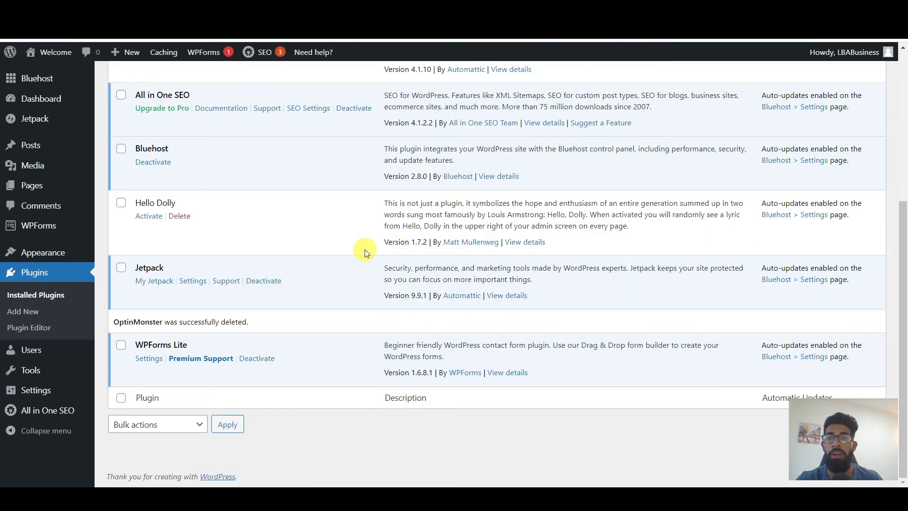
Find the Elementor Website Builder plugin by searching new plugins for "elementor", and install and activate it.
scroll(311, 336, "up", 3)
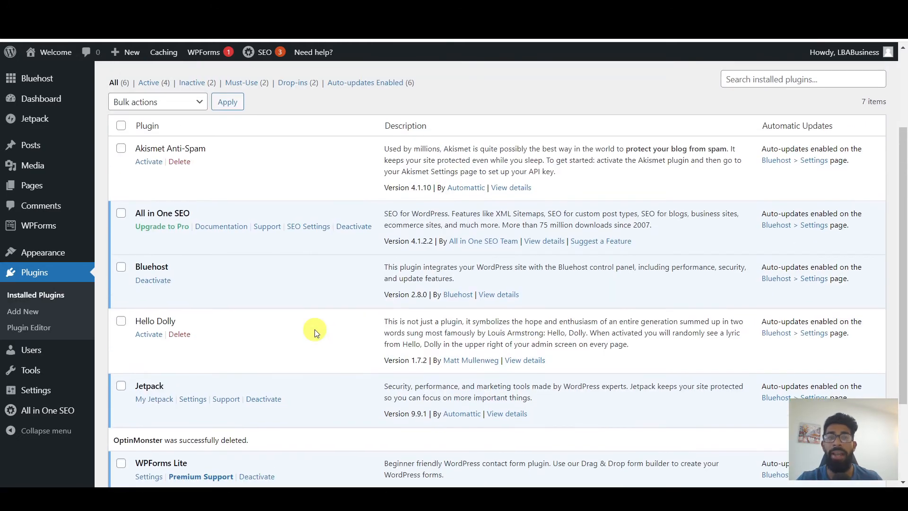
scroll(211, 314, "up", 2)
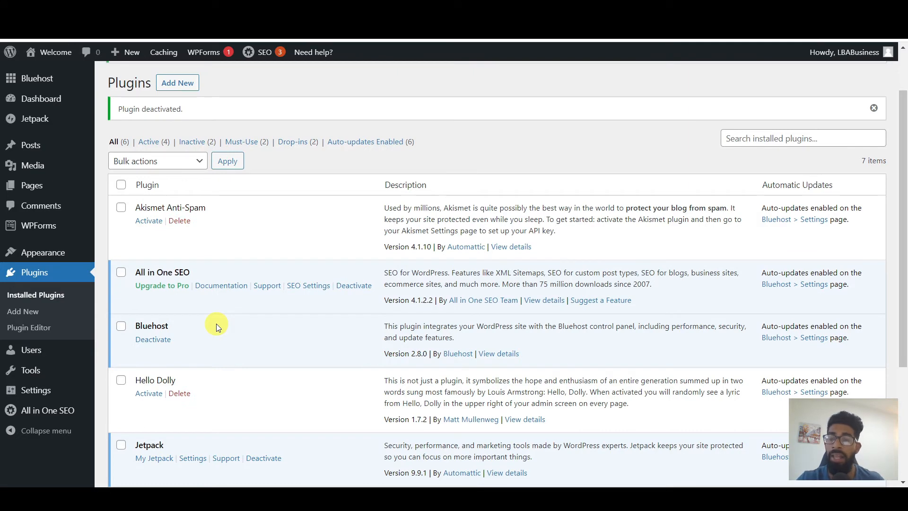
scroll(217, 324, "up", 2)
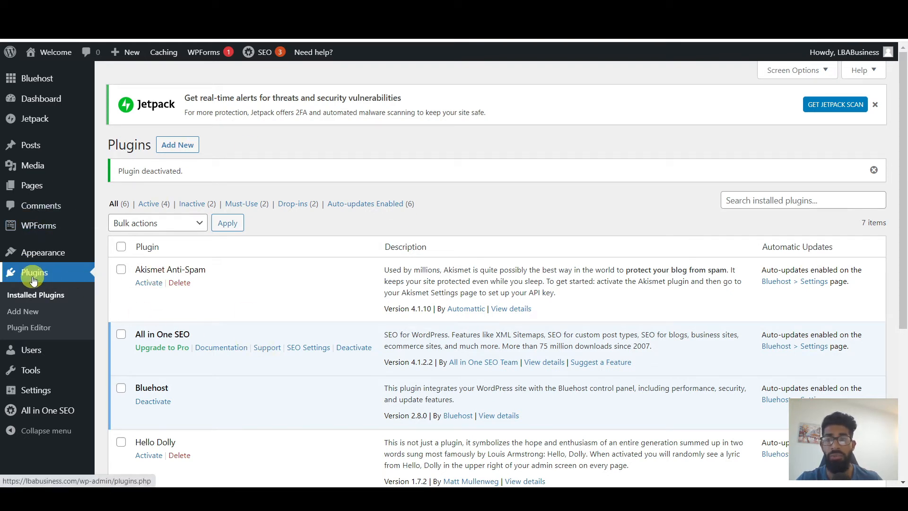
left_click(183, 150)
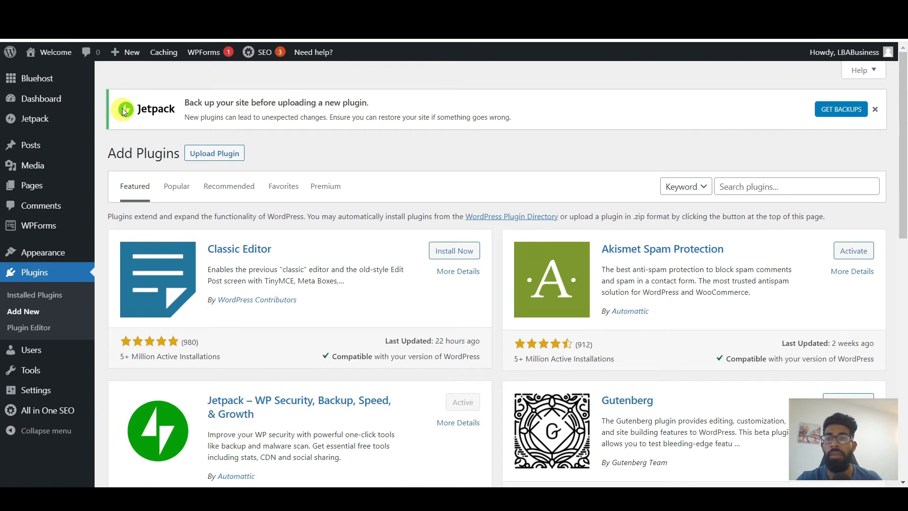
left_click(771, 188)
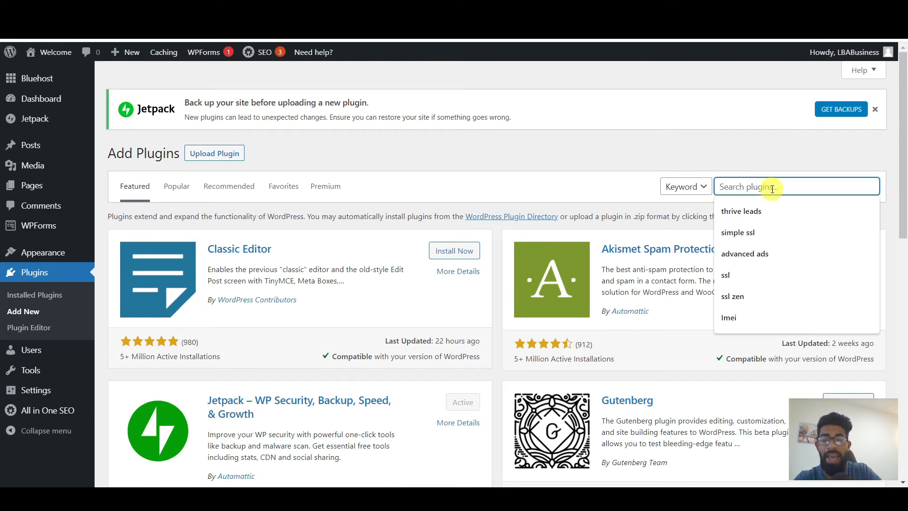
type("ele")
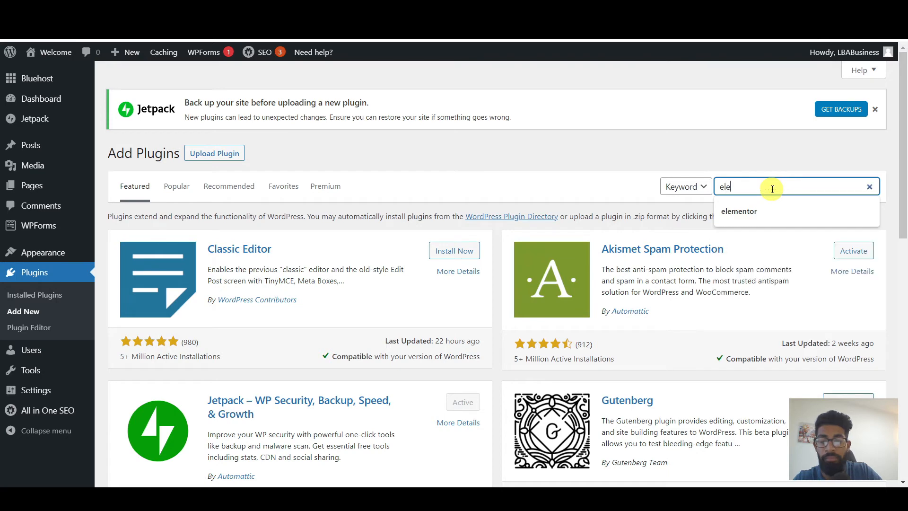
left_click(829, 217)
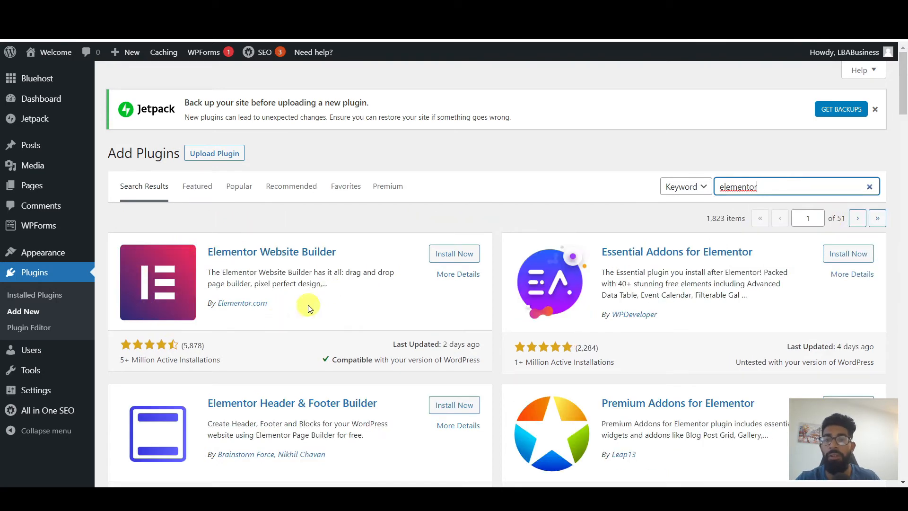
left_click(461, 256)
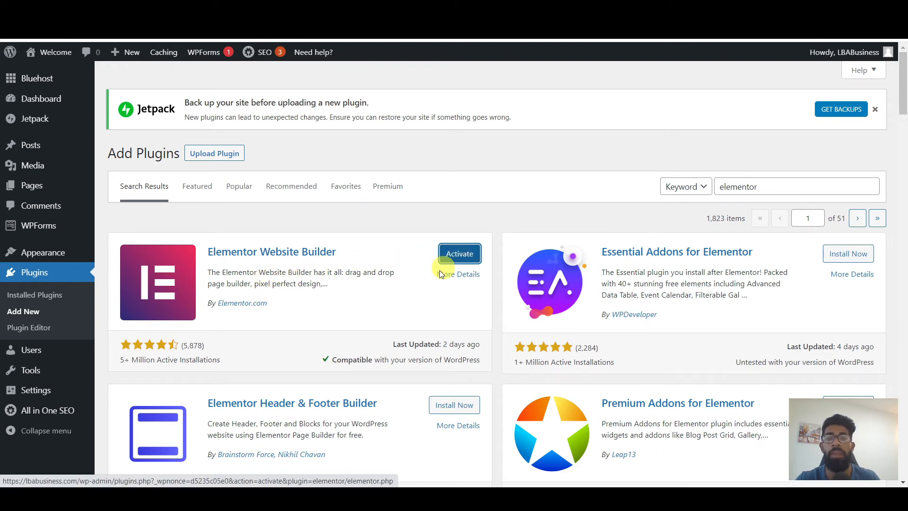
left_click(466, 255)
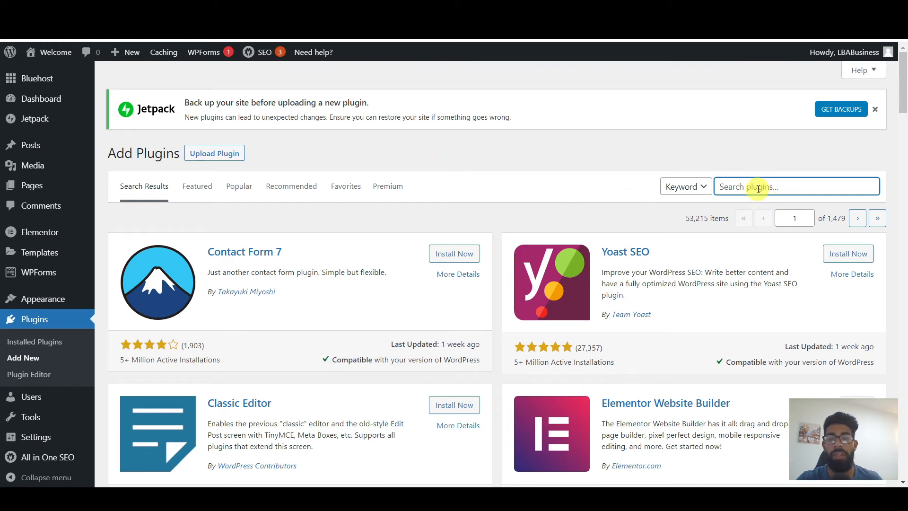
Search new plugins for "wordfence security" and install and activate Wordfence Security – Firewall & Malware Scan.
type("wordfence security")
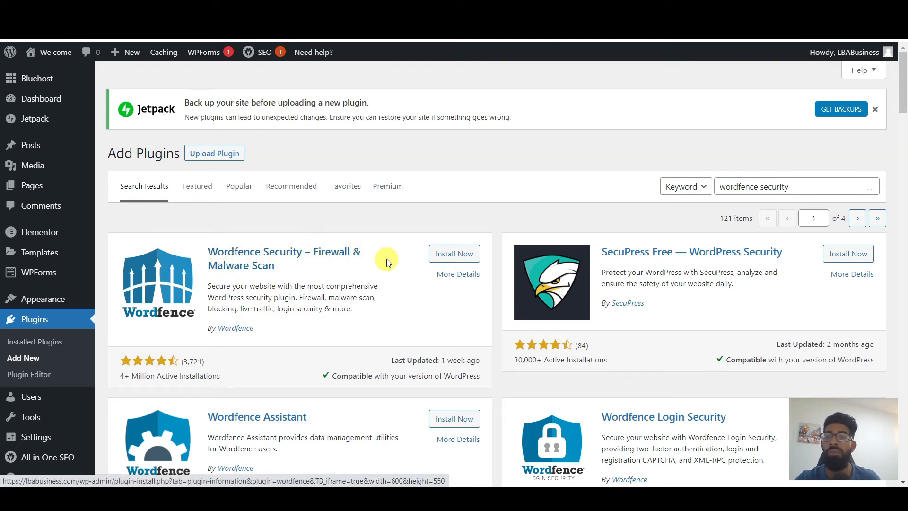
left_click(464, 259)
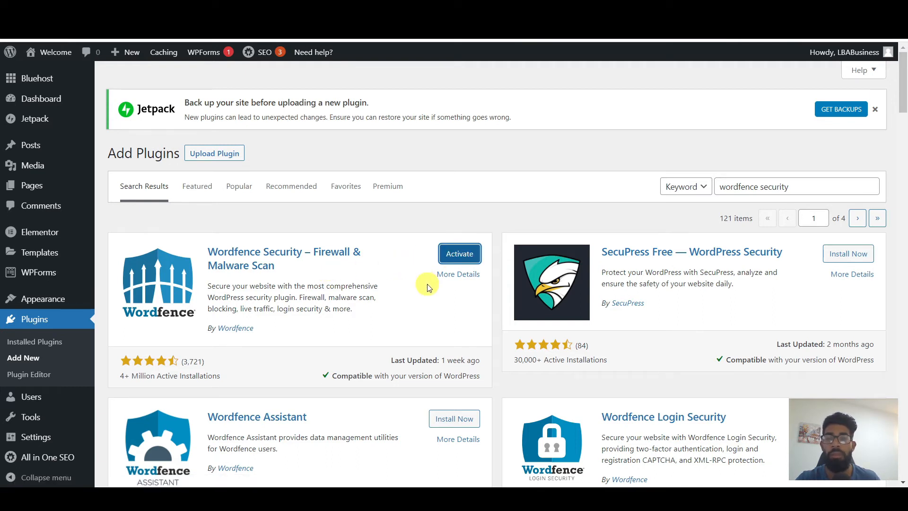
left_click(458, 257)
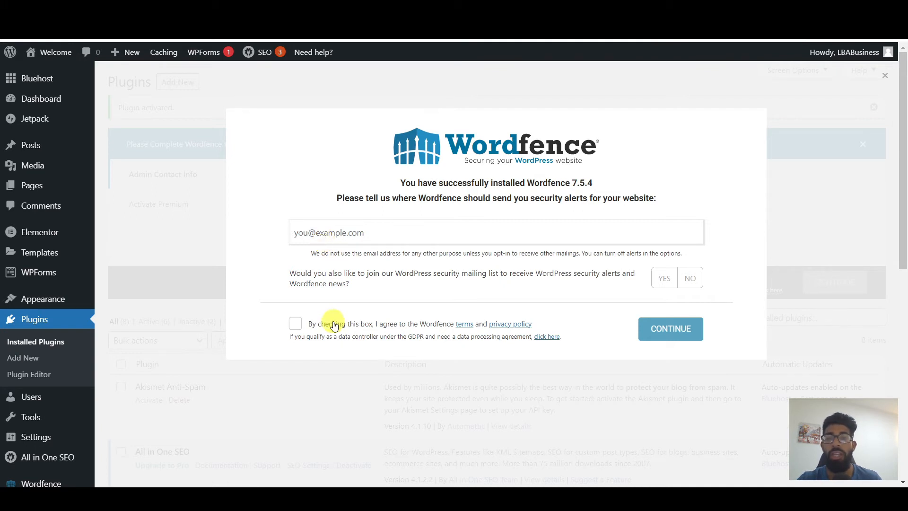
Agree to the Wordfence terms and privacy policy, and decline the premium license key.
left_click(298, 324)
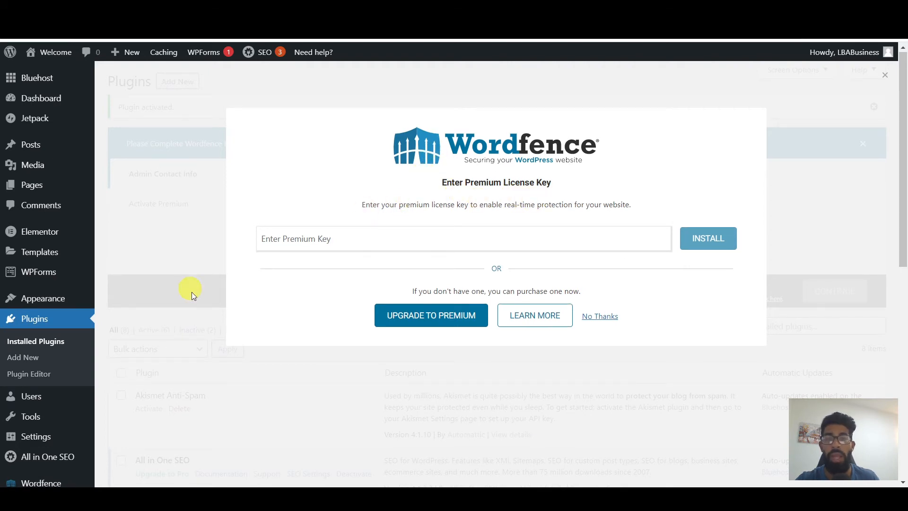
scroll(599, 383, "down", 1)
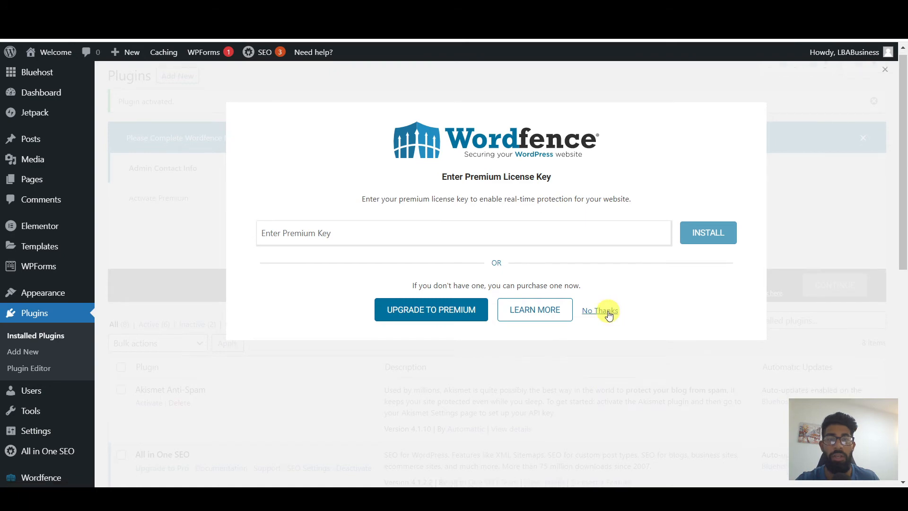
left_click(609, 314)
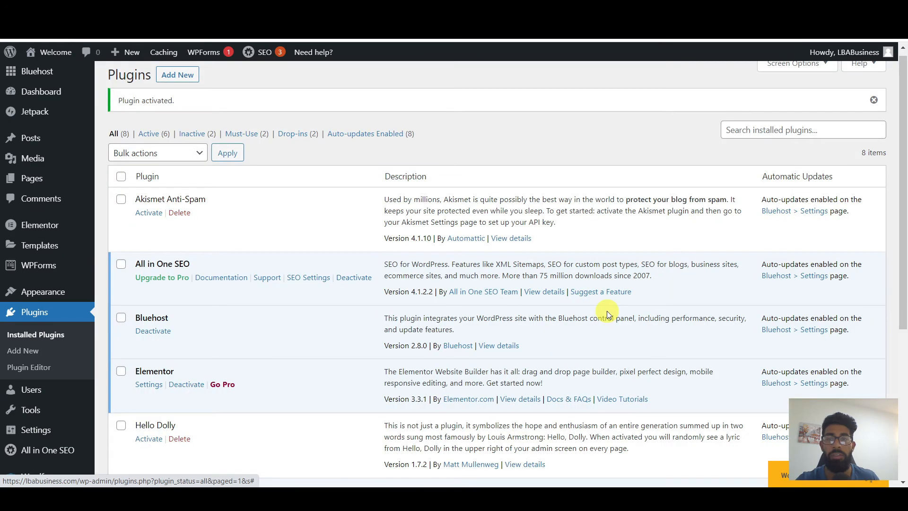
Review the installed plugins list to check which plugins are active and which are inactive.
scroll(606, 311, "down", 5)
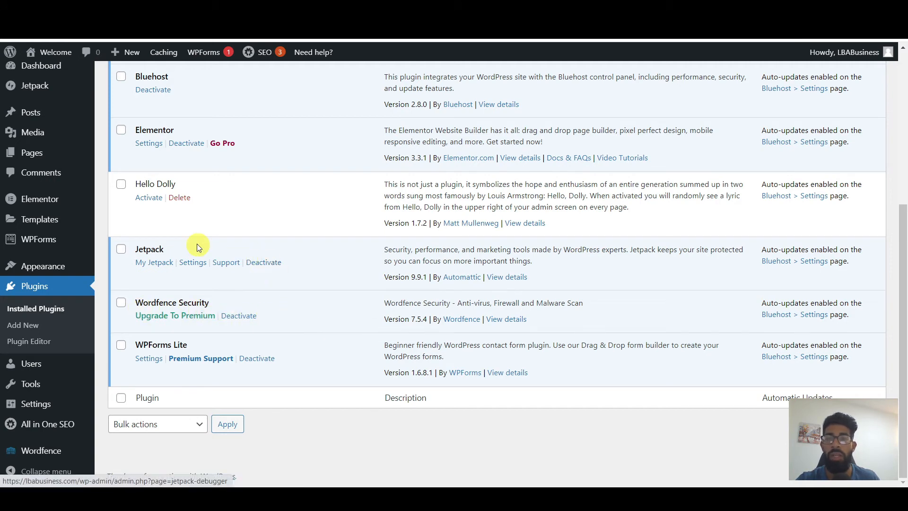
left_click(390, 297)
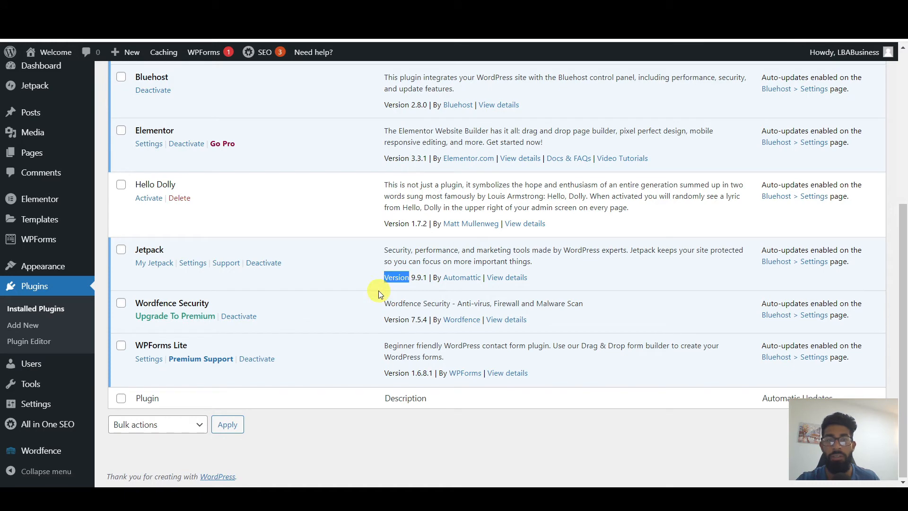
scroll(324, 357, "up", 3)
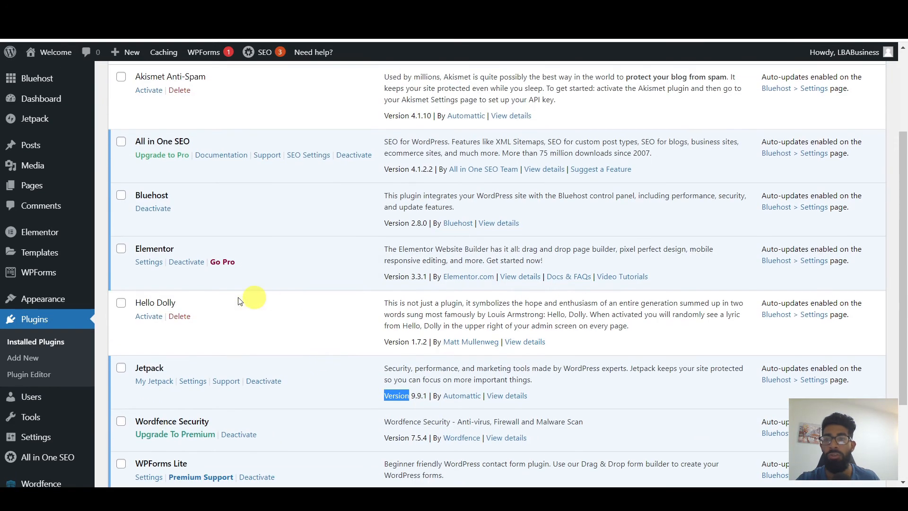
scroll(256, 350, "up", 3)
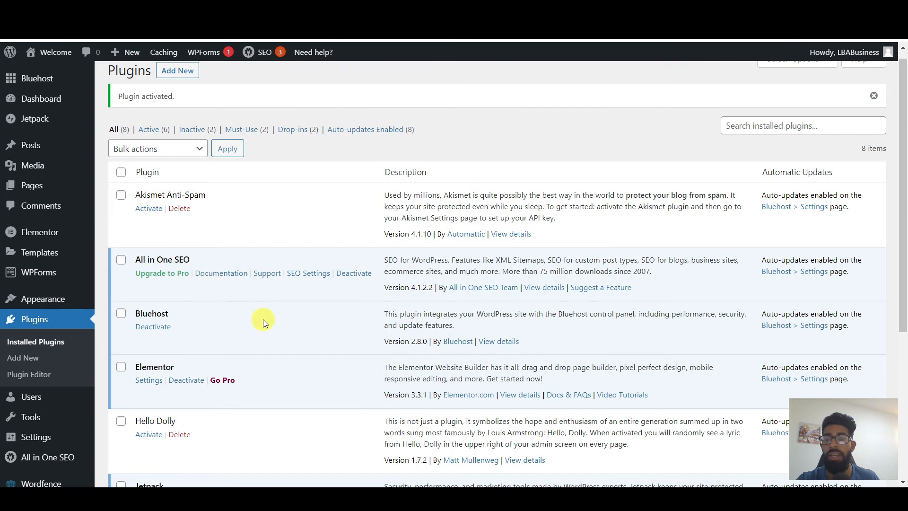
scroll(256, 228, "down", 1)
scroll(188, 264, "down", 1)
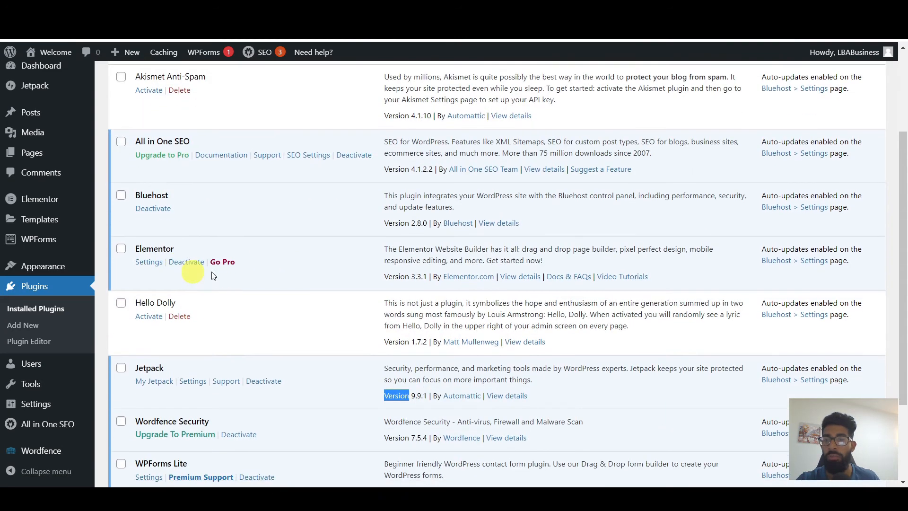
scroll(319, 274, "down", 1)
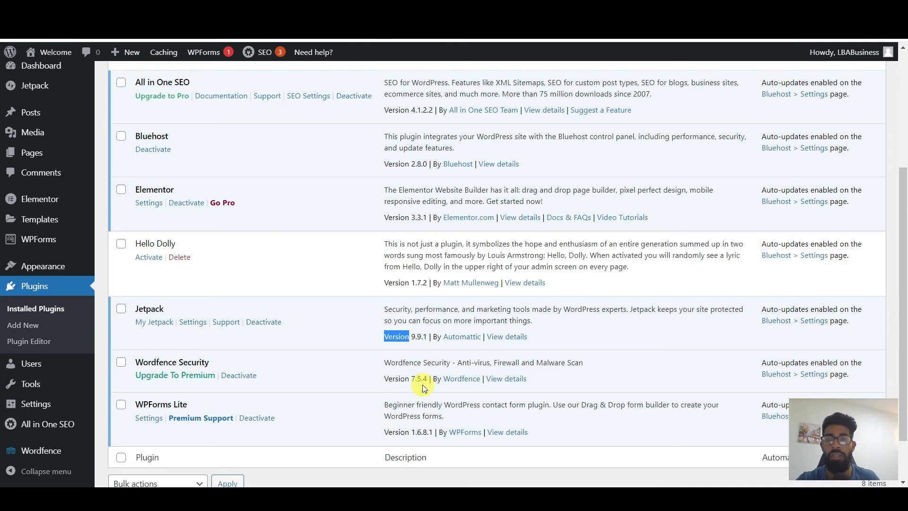
scroll(290, 304, "down", 1)
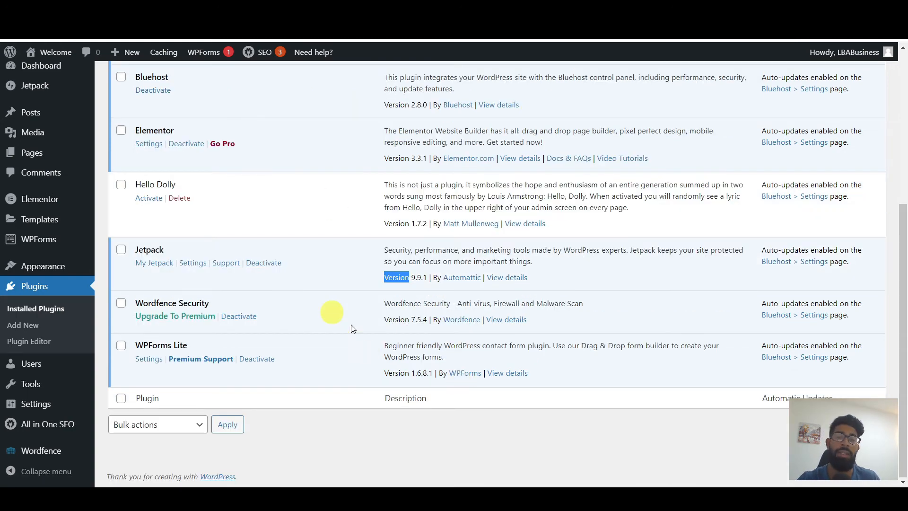
scroll(489, 283, "up", 1)
scroll(490, 282, "up", 2)
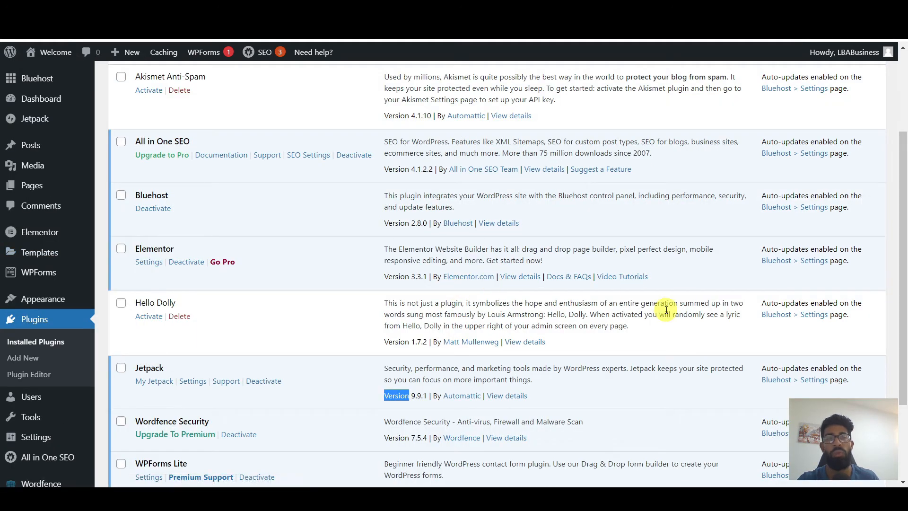
scroll(664, 310, "up", 3)
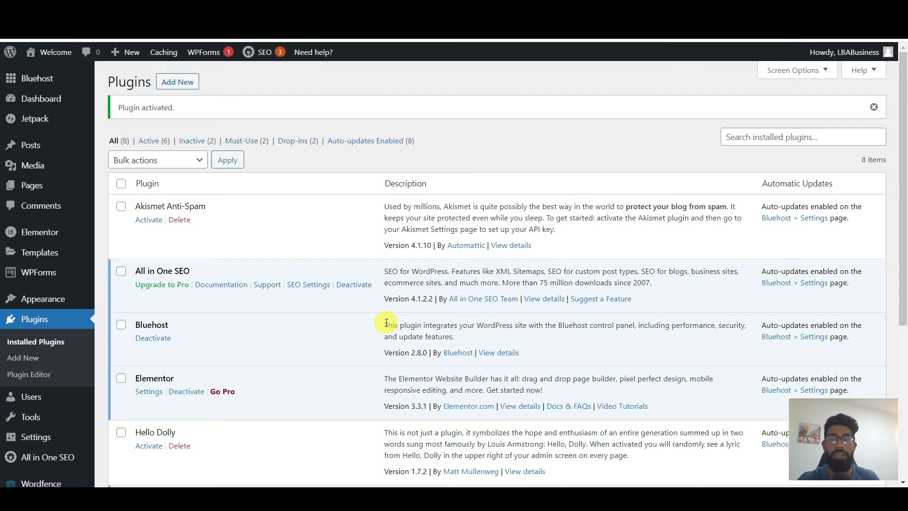
scroll(363, 326, "down", 1)
scroll(362, 326, "up", 1)
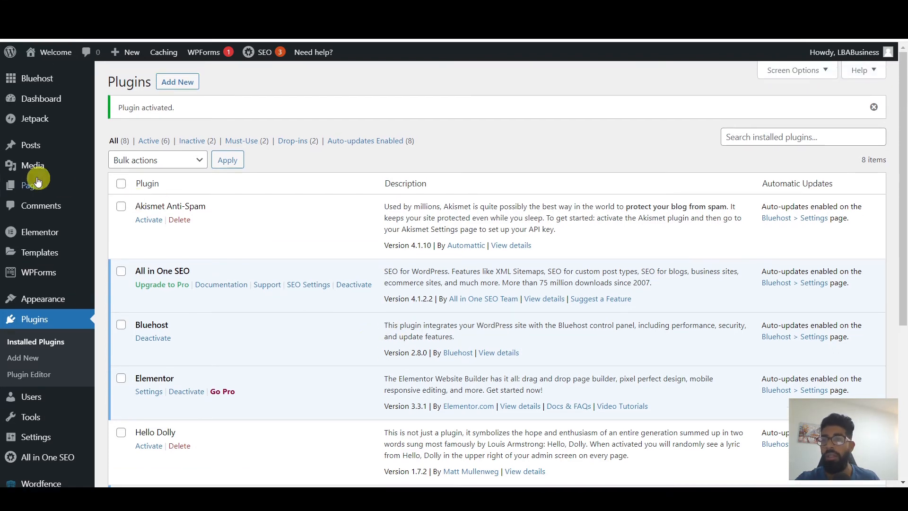
Open the installed themes page and enable automatic updates for Wordfence from its notice.
mouse_move(41, 301)
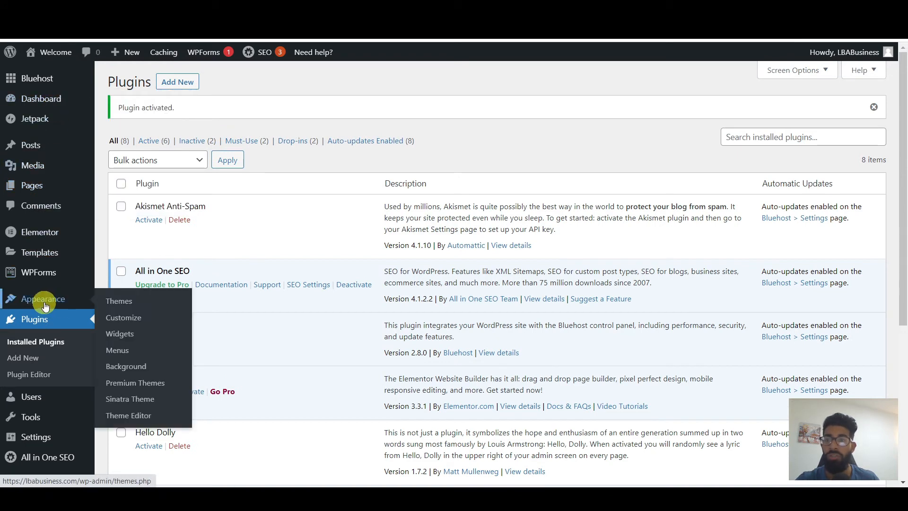
left_click(133, 307)
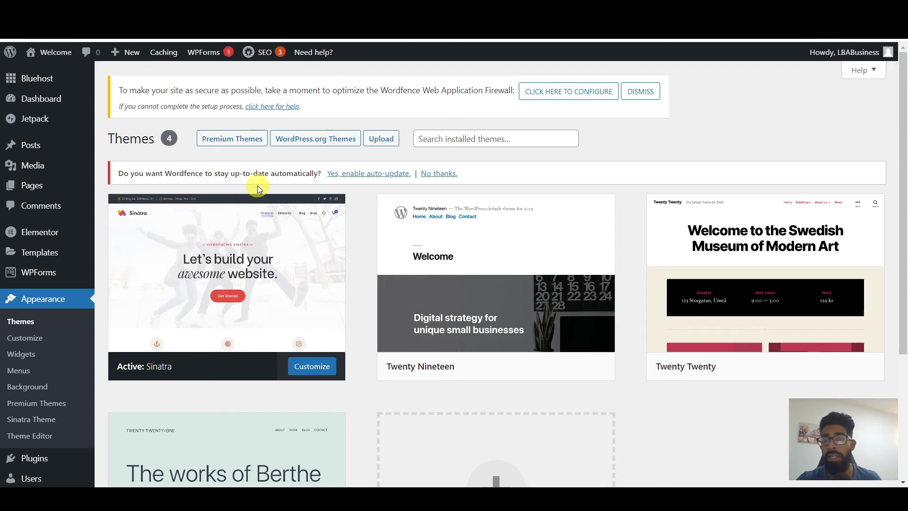
left_click(373, 175)
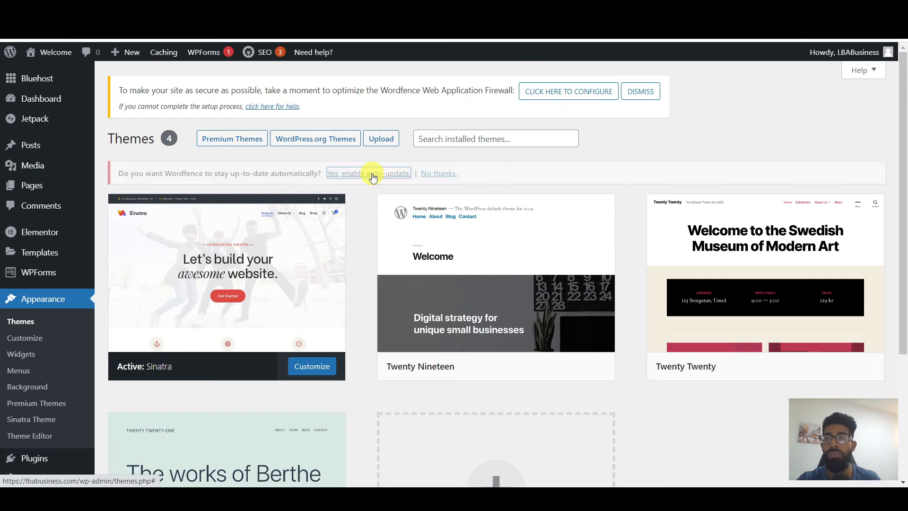
mouse_move(747, 181)
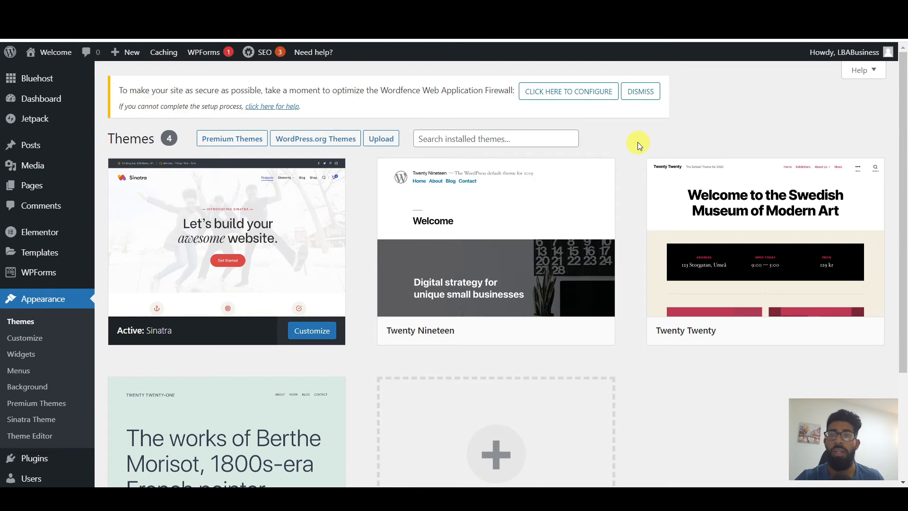
Optimize the Wordfence firewall with the recommended Apache + suPHP configuration, downloading the .htaccess backup first.
left_click(570, 94)
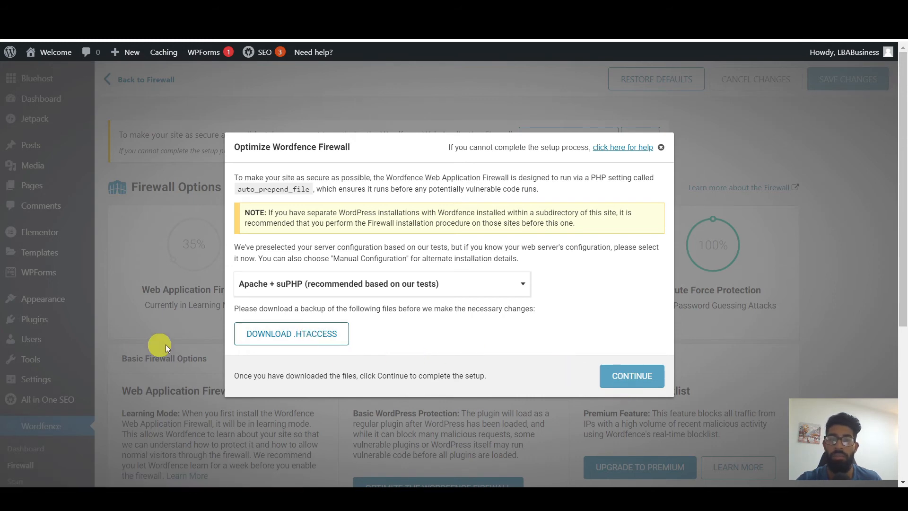
left_click(292, 335)
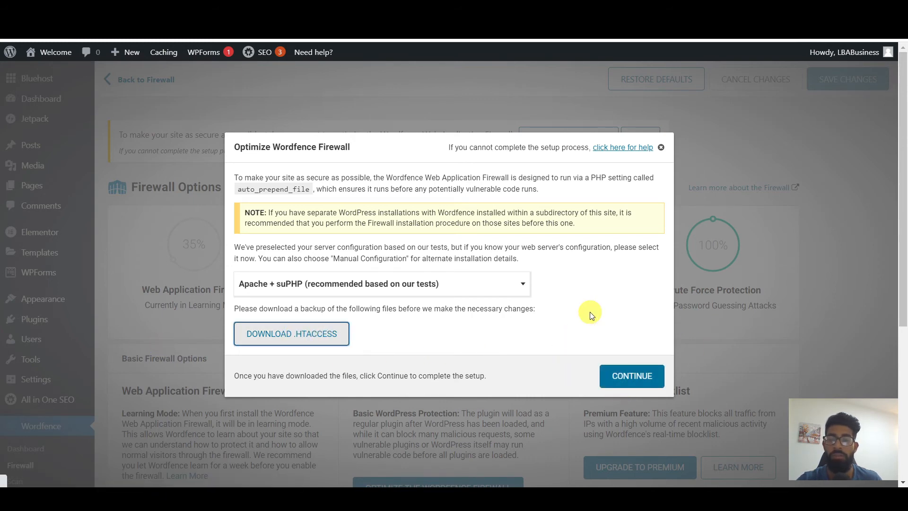
left_click(614, 360)
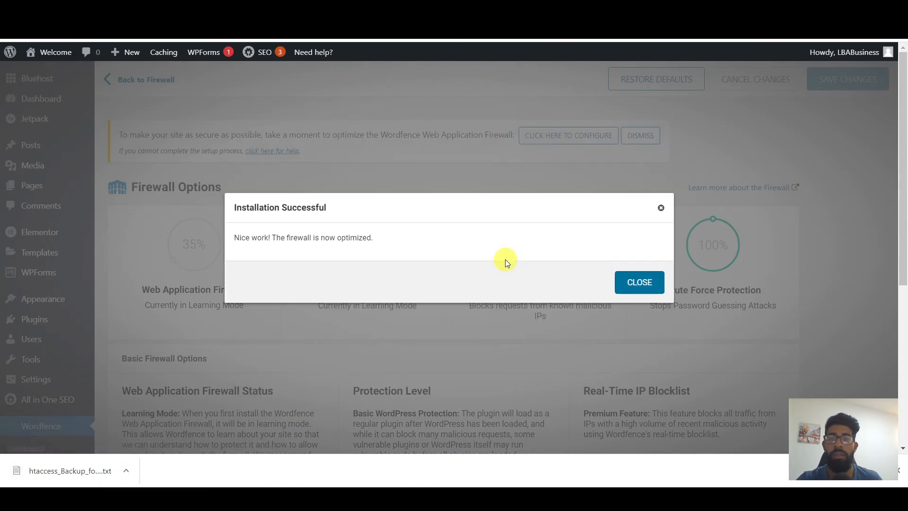
left_click(646, 289)
mouse_move(161, 187)
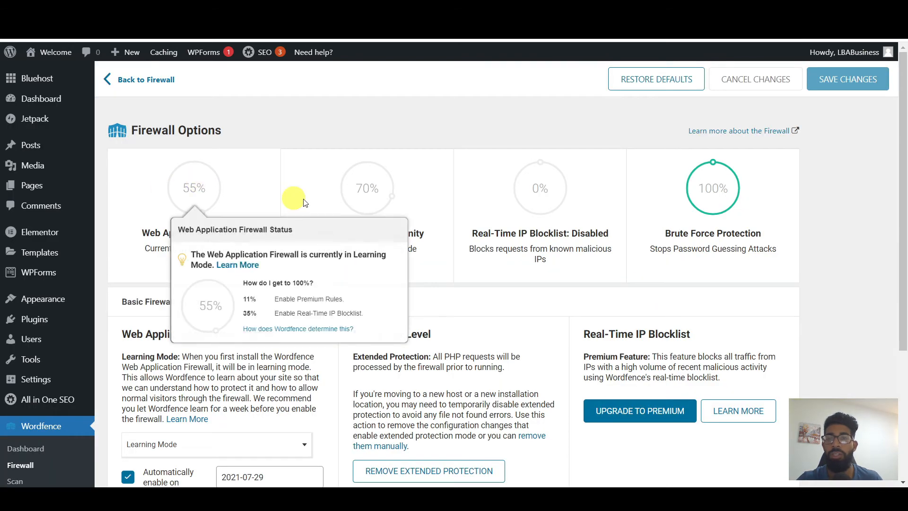
mouse_move(449, 202)
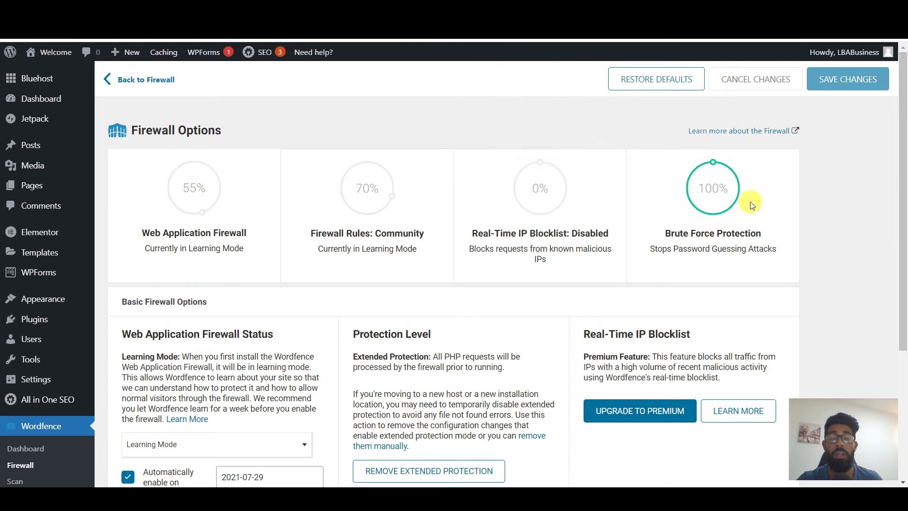
Check the Wordfence firewall options, then go to the installed themes and start adding a new theme.
scroll(806, 209, "down", 4)
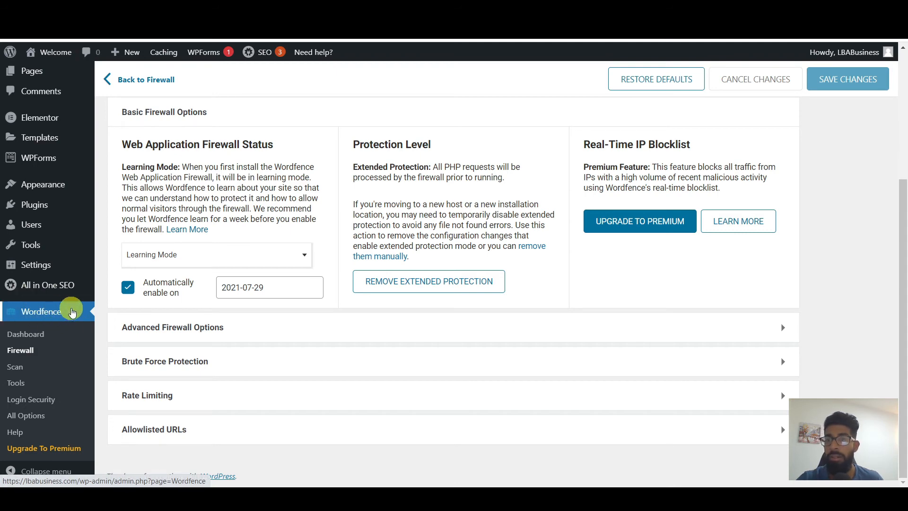
scroll(417, 384, "up", 3)
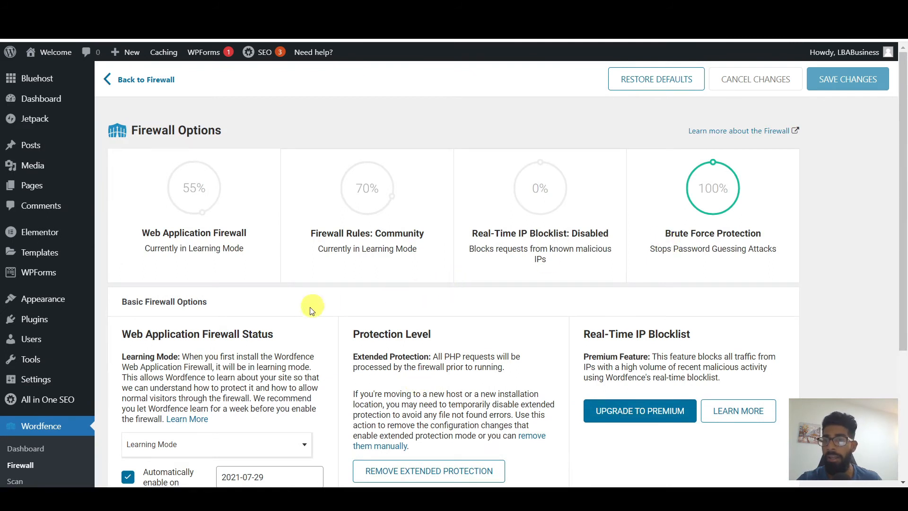
mouse_move(60, 303)
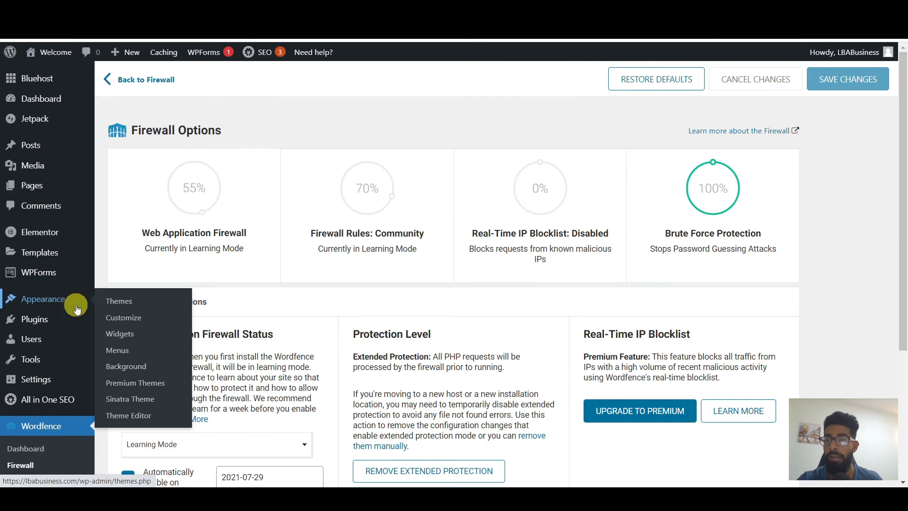
left_click(133, 306)
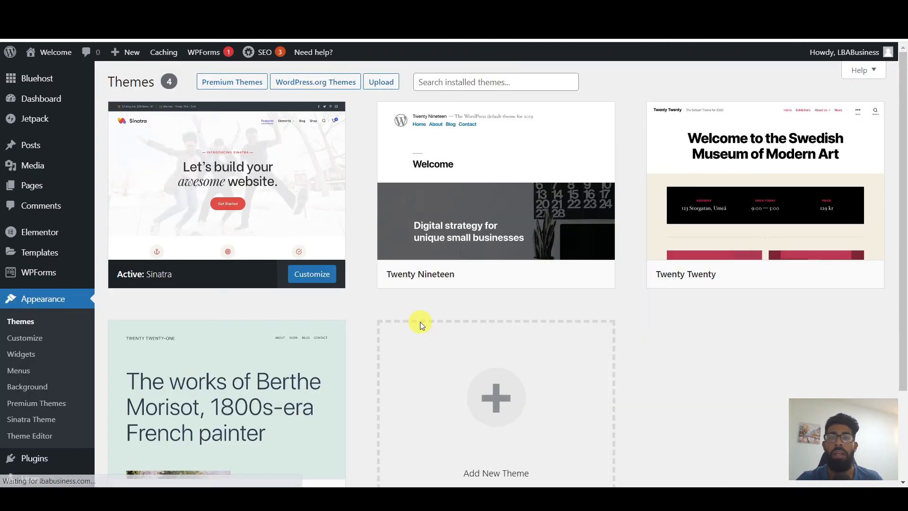
scroll(504, 299, "down", 3)
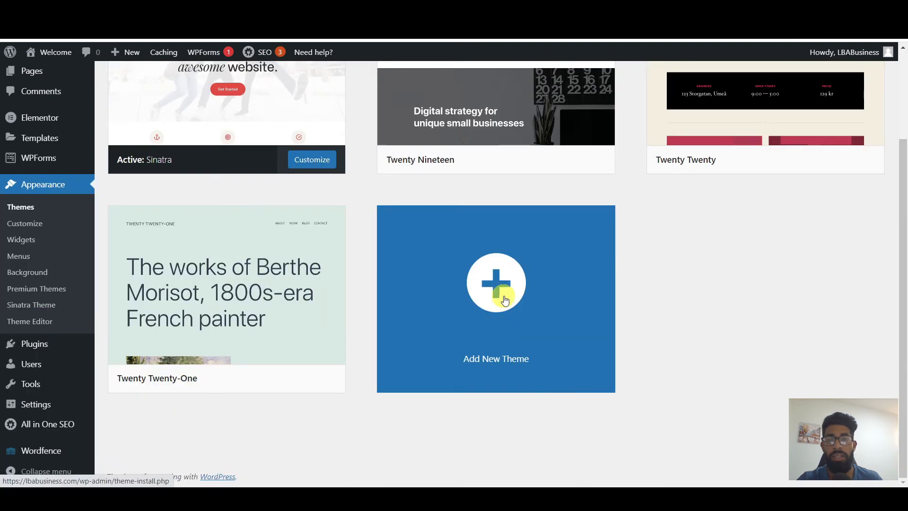
left_click(506, 293)
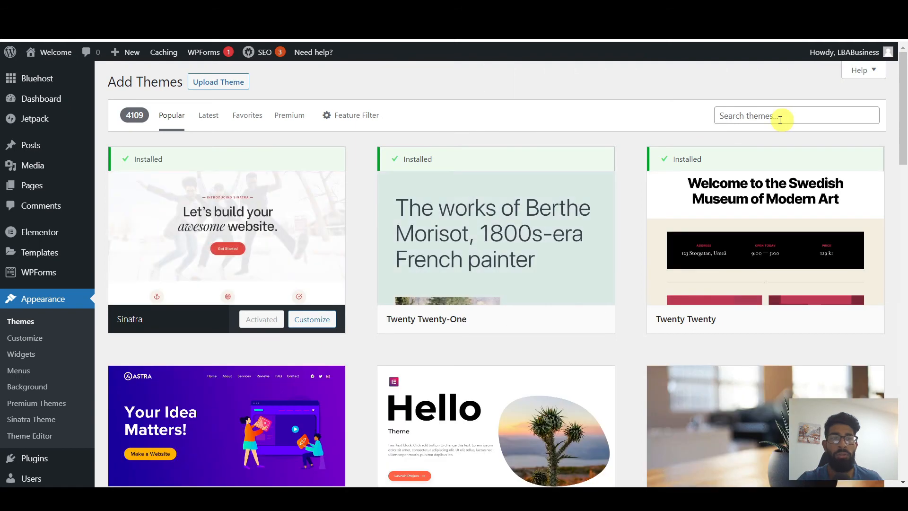
Search the theme directory for "hello elementor", then install and activate the Hello Elementor theme.
left_click(776, 116)
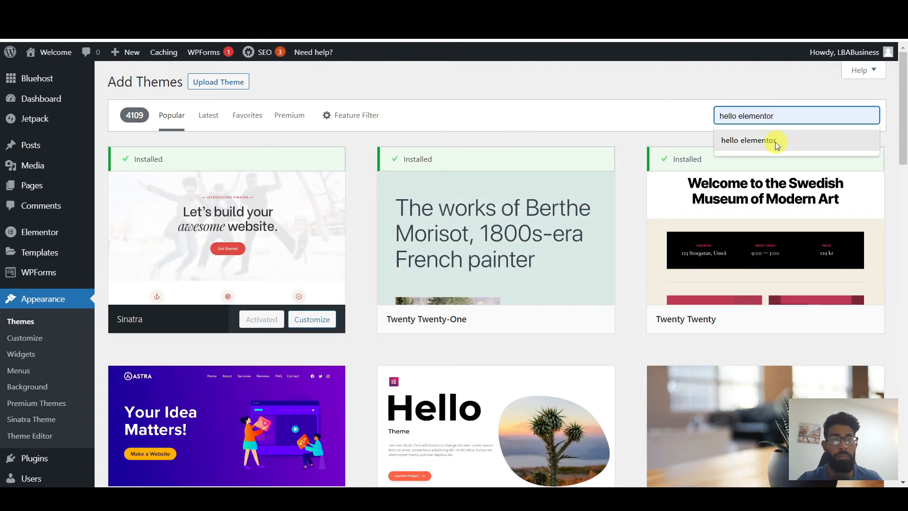
left_click(746, 143)
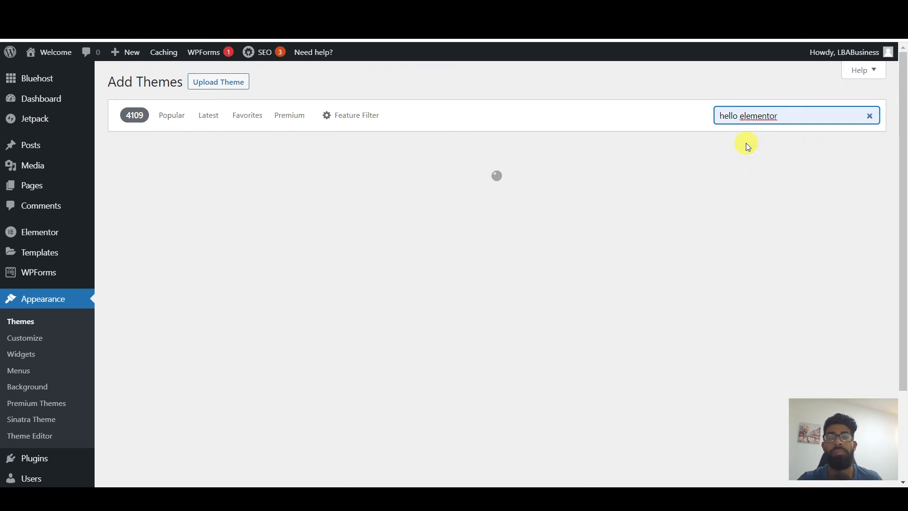
mouse_move(142, 237)
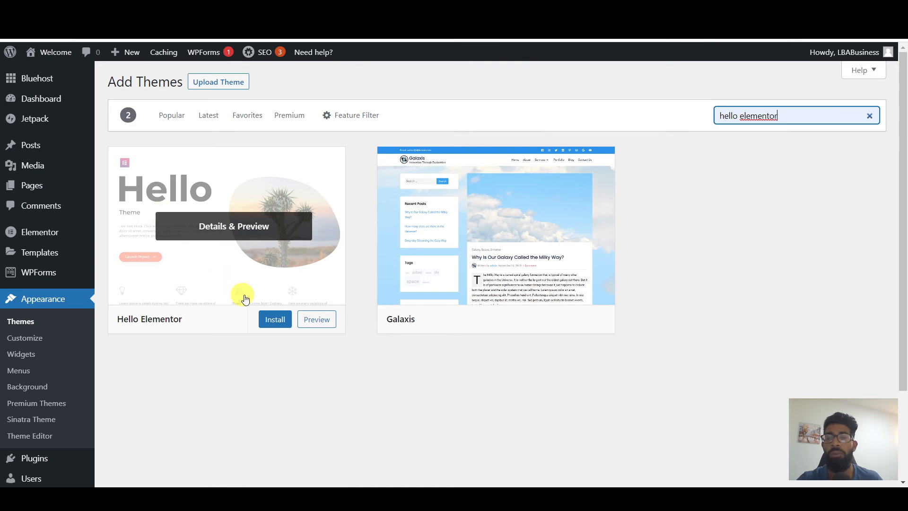
left_click(276, 320)
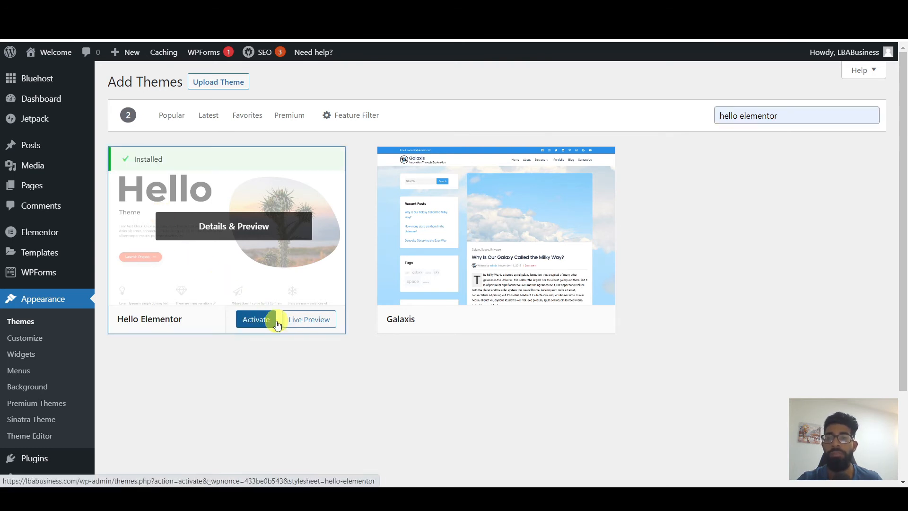
left_click(259, 324)
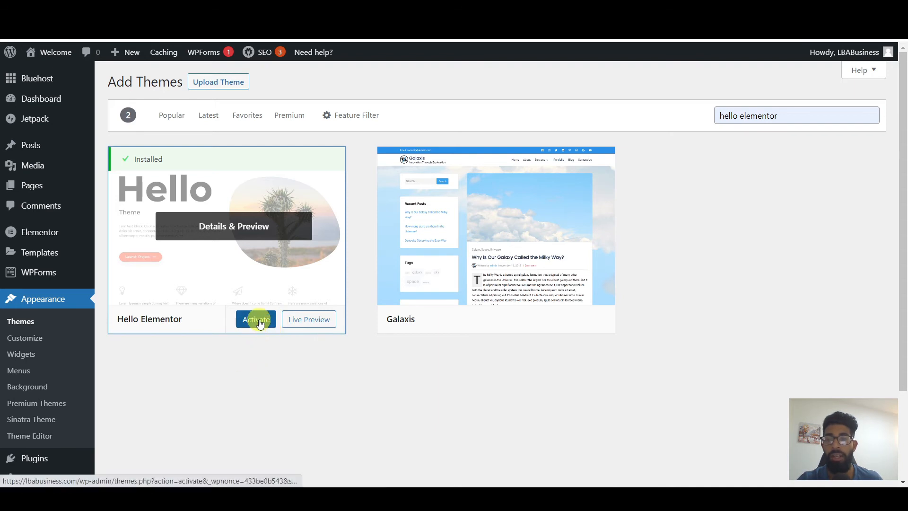
left_click(259, 324)
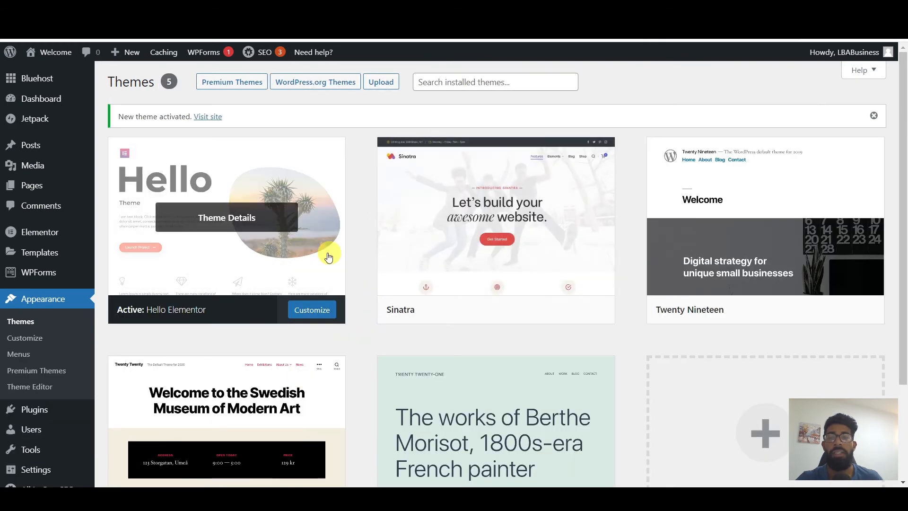
View the theme details of the active Hello Elementor theme.
mouse_move(26, 188)
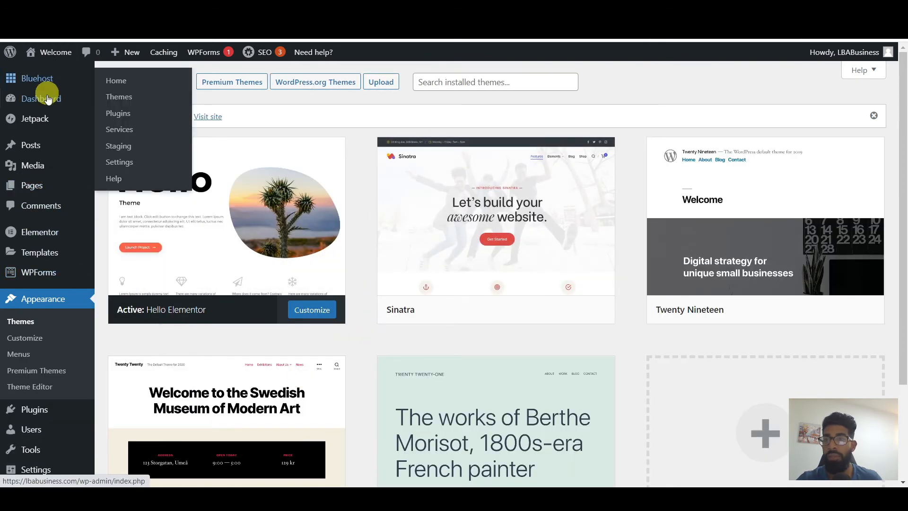
scroll(33, 283, "down", 3)
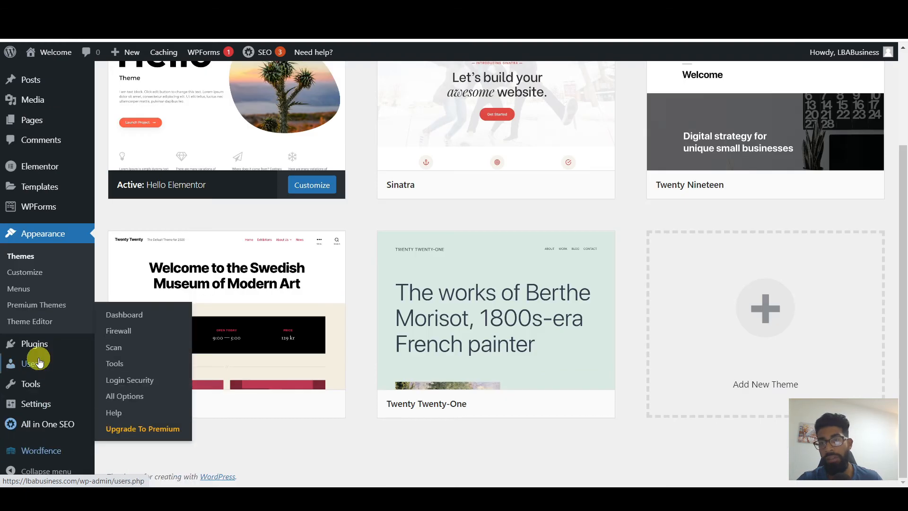
scroll(38, 331, "up", 3)
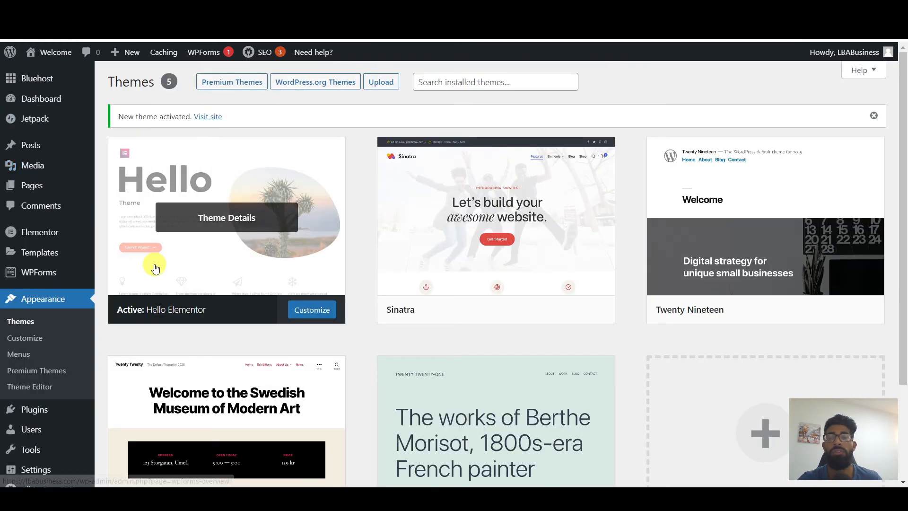
mouse_move(63, 281)
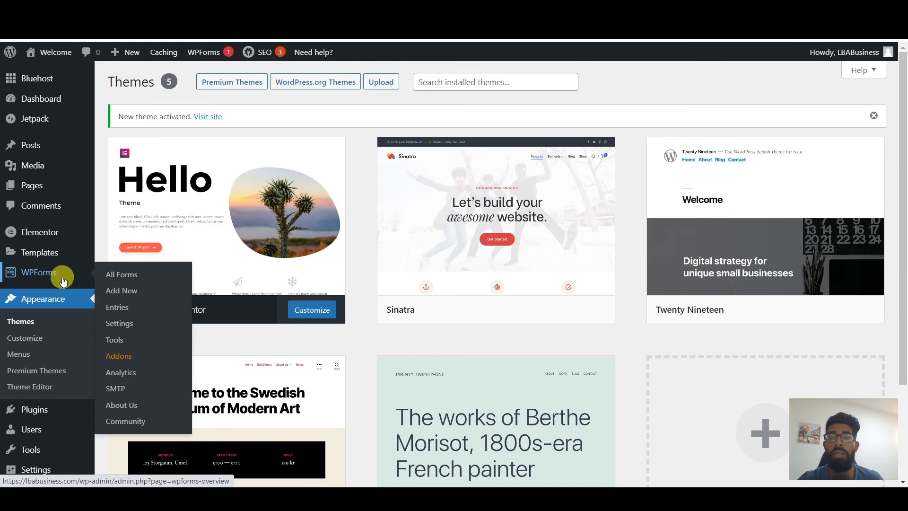
left_click(189, 247)
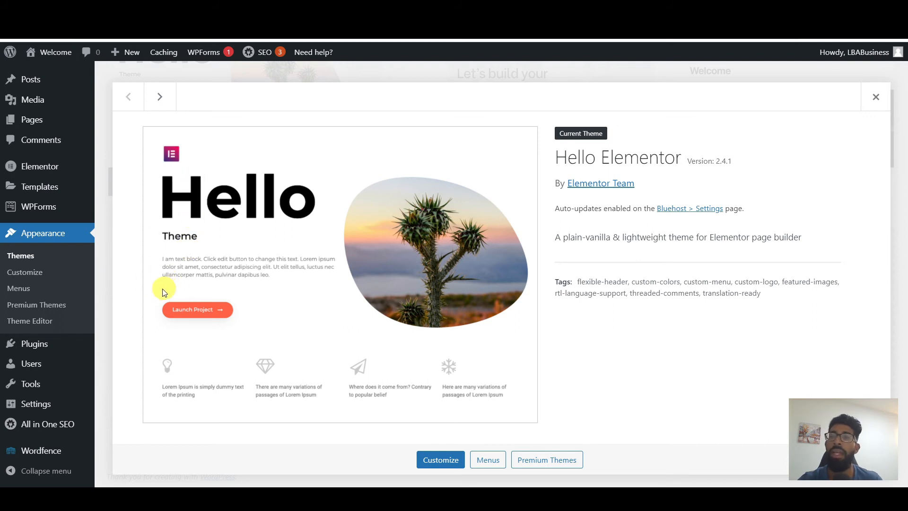
Create a new page titled "Welcome" and open it for editing with Elementor.
mouse_move(131, 55)
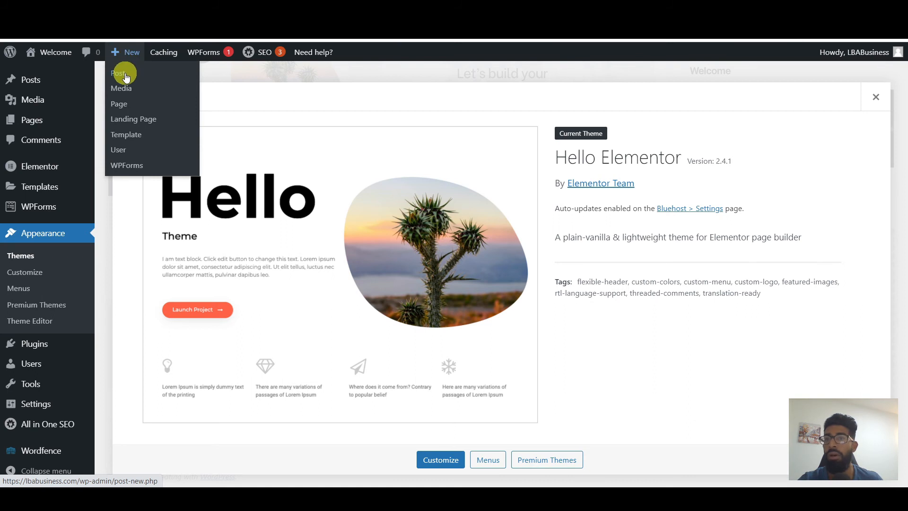
left_click(122, 108)
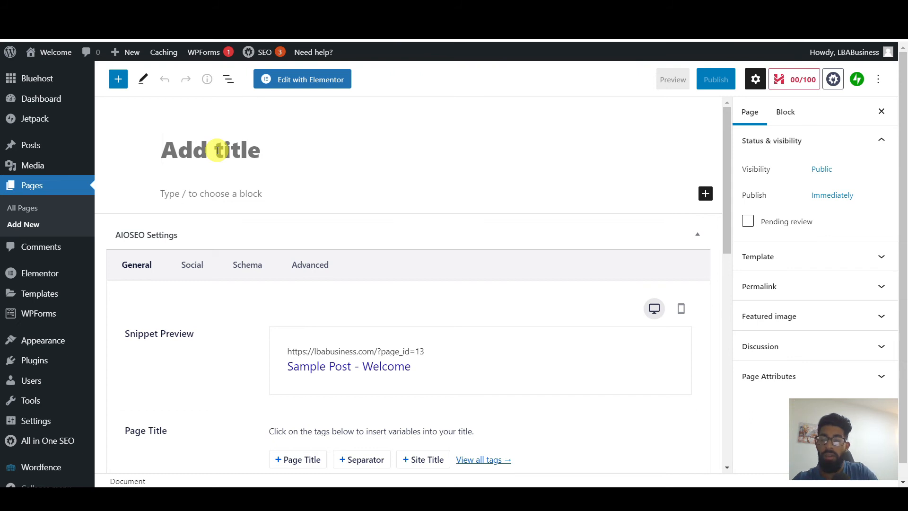
type("Welcome")
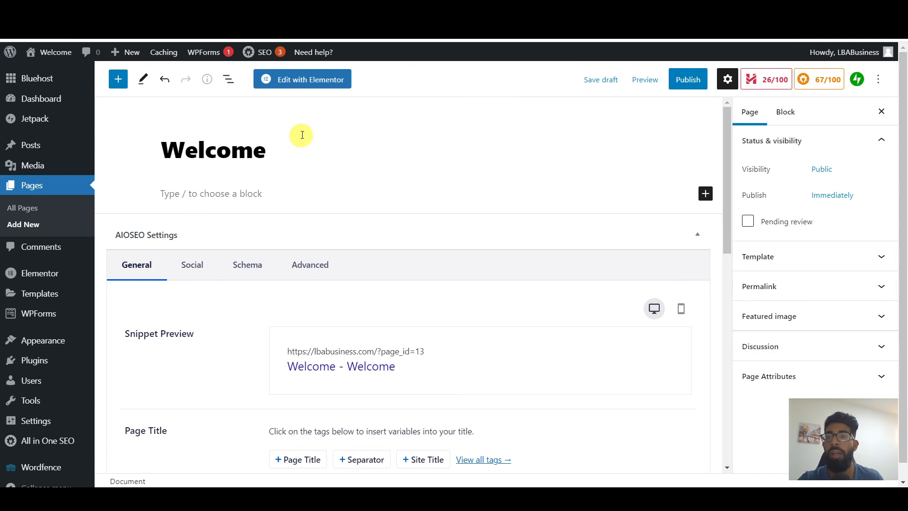
left_click(303, 81)
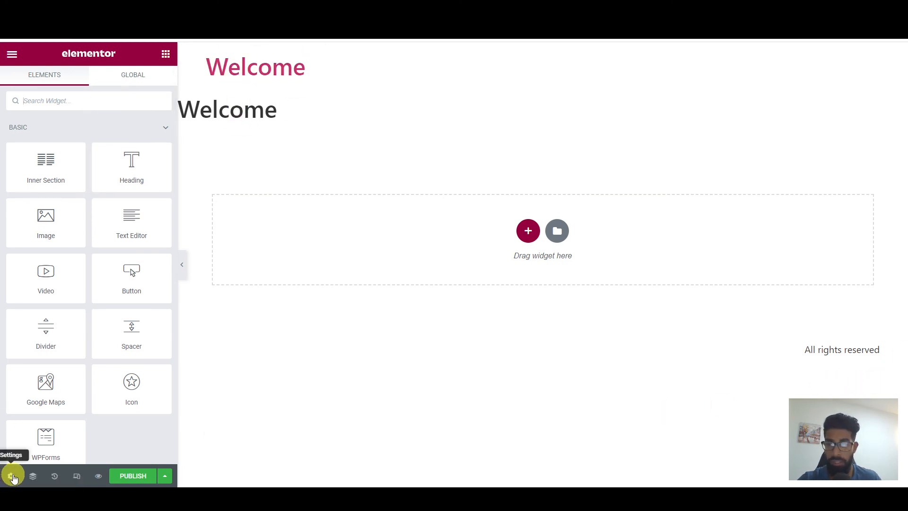
Set the Welcome page's layout to Elementor Canvas in the page settings.
left_click(11, 476)
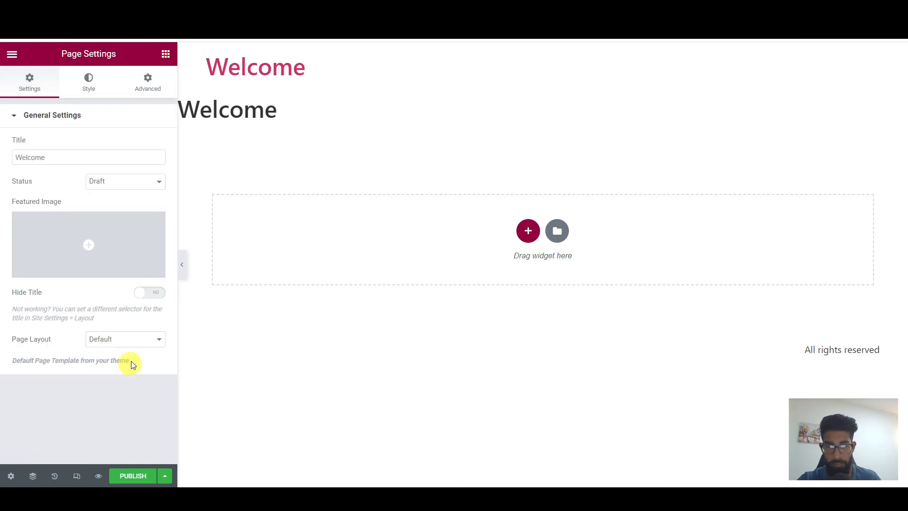
left_click(140, 341)
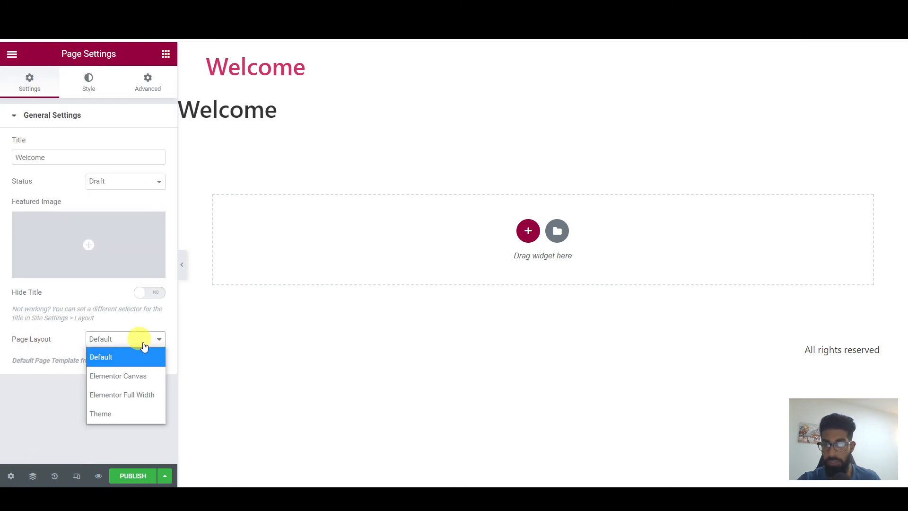
left_click(135, 376)
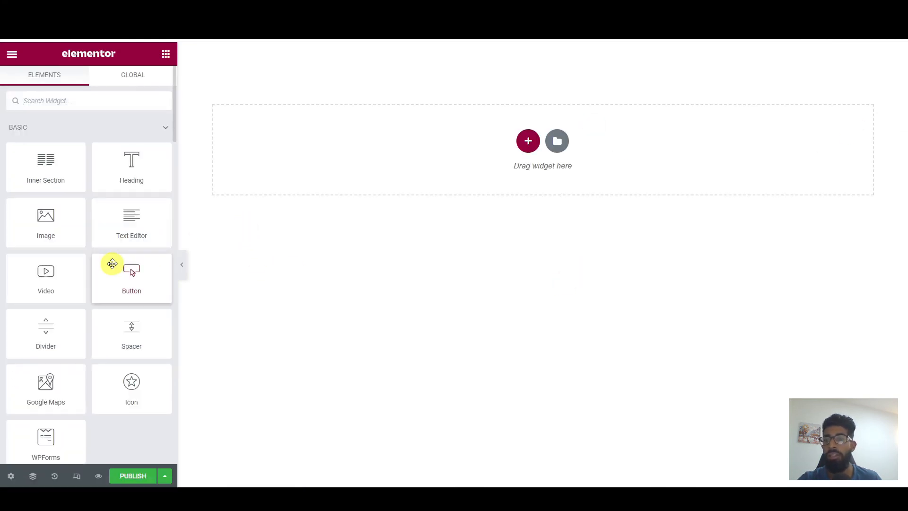
Add a Heading widget to the empty section of the page.
scroll(119, 277, "down", 3)
scroll(119, 278, "up", 3)
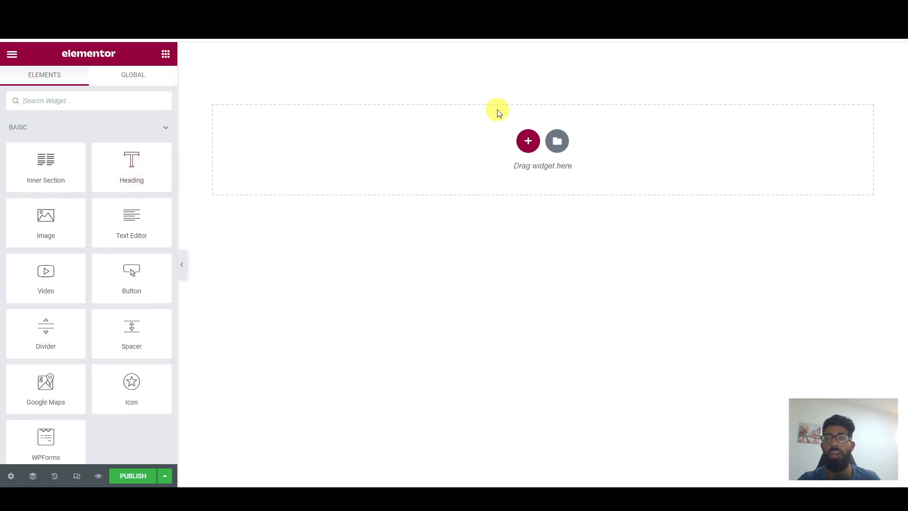
left_click_drag(137, 182, 494, 141)
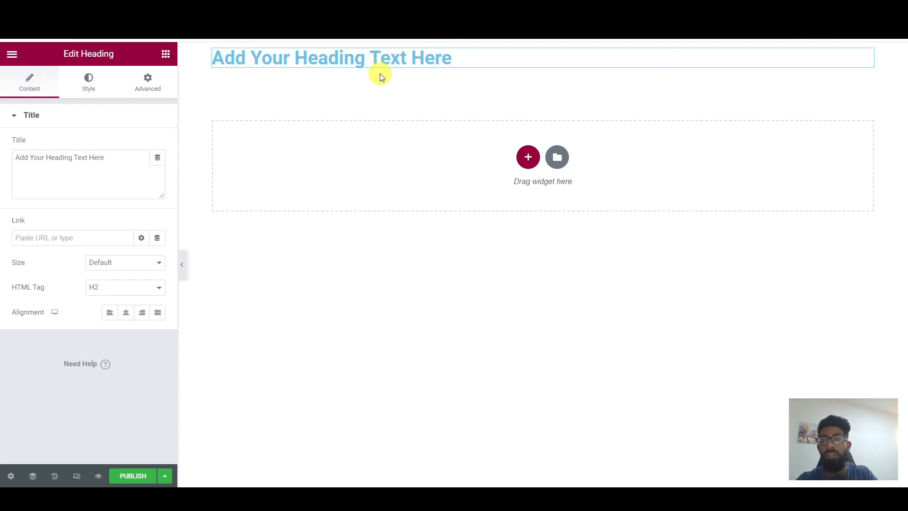
left_click(314, 286)
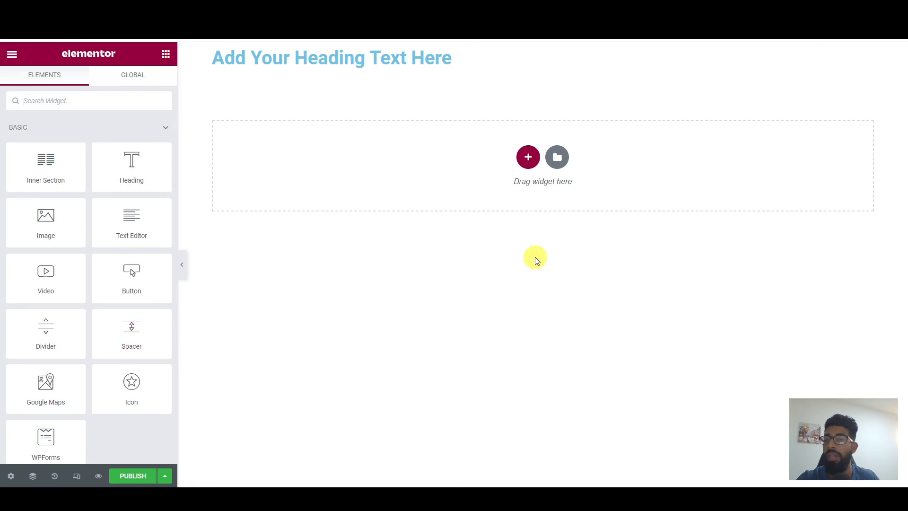
Look through the available Elementor widgets, including the Basic and Pro categories.
scroll(163, 319, "down", 5)
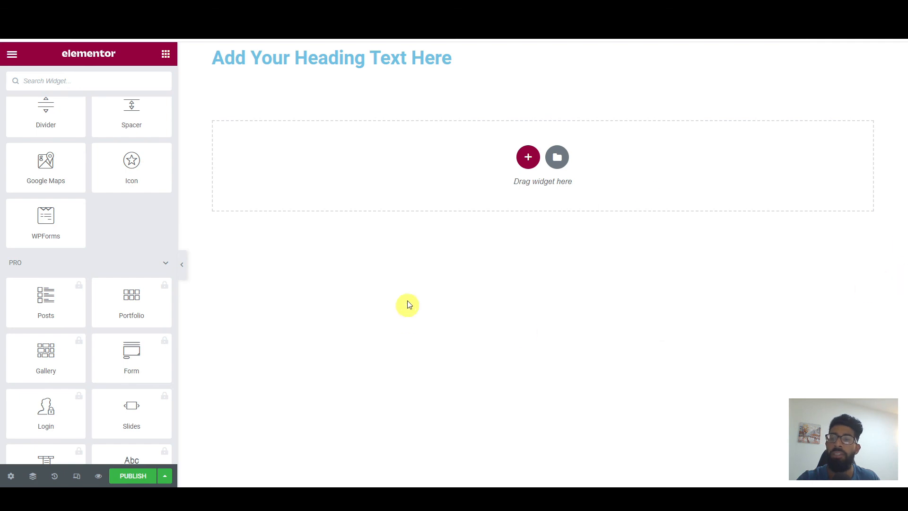
scroll(123, 246, "down", 10)
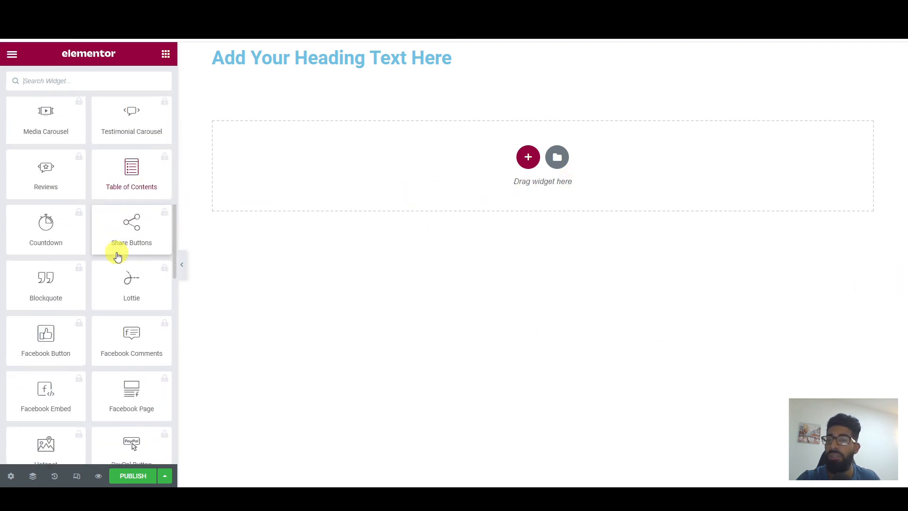
scroll(118, 256, "down", 15)
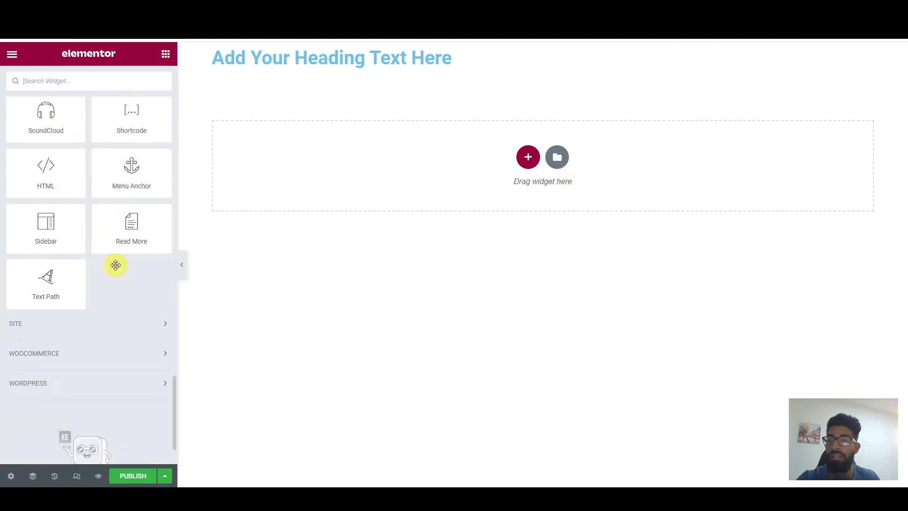
scroll(115, 265, "up", 20)
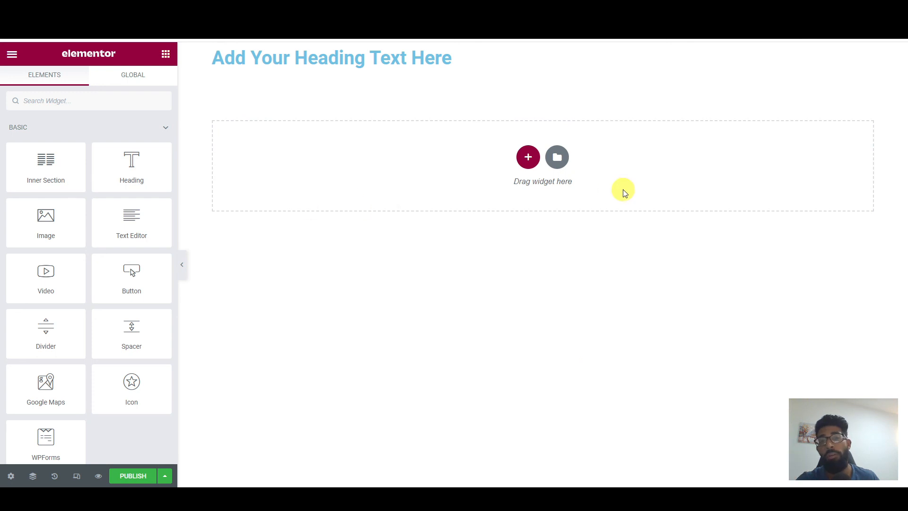
Open the Elementor template library and search the page templates for "landing page".
left_click(559, 158)
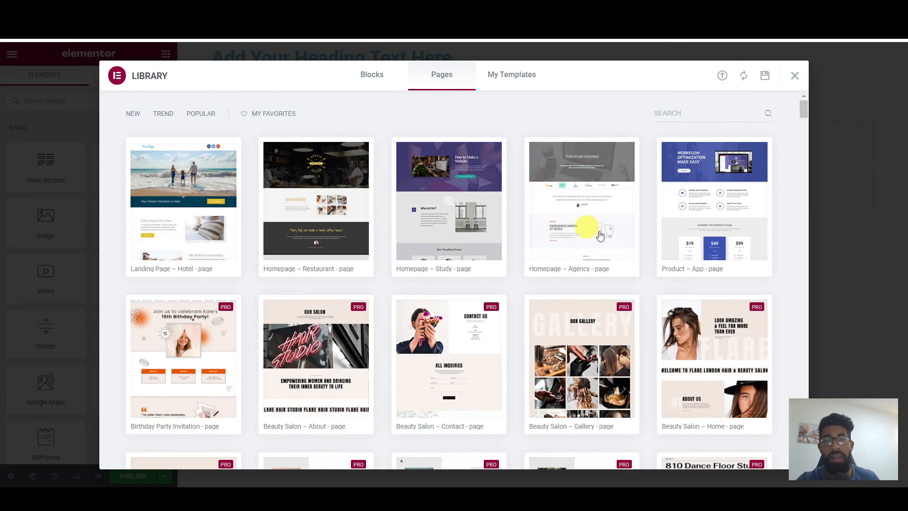
scroll(426, 350, "down", 1)
scroll(509, 239, "up", 1)
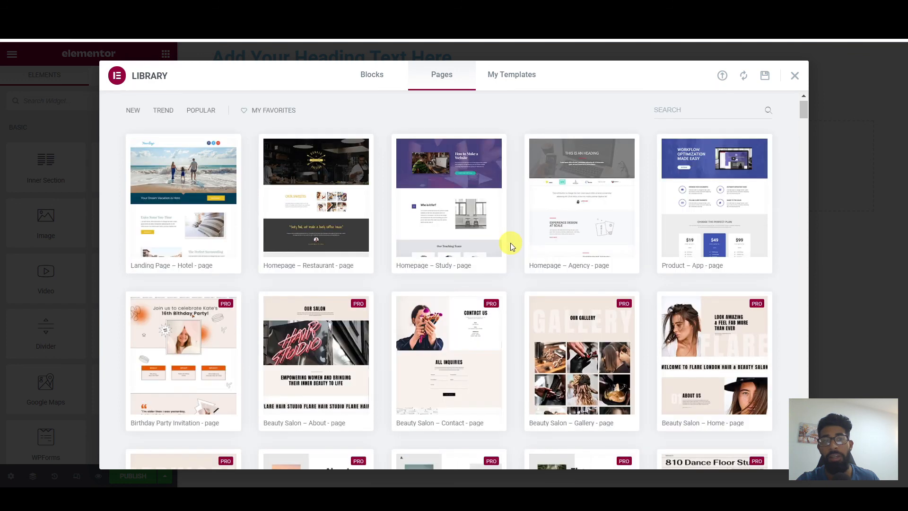
scroll(511, 243, "up", 1)
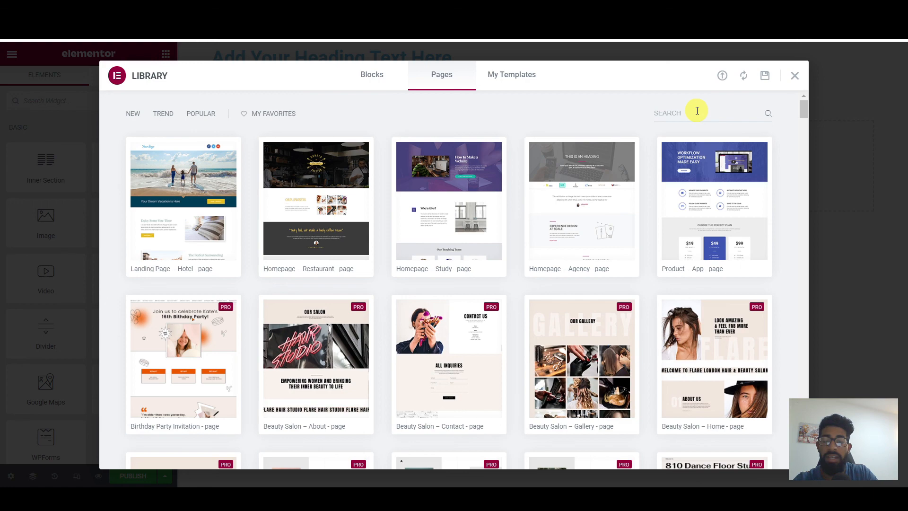
left_click(697, 111)
type("landing page")
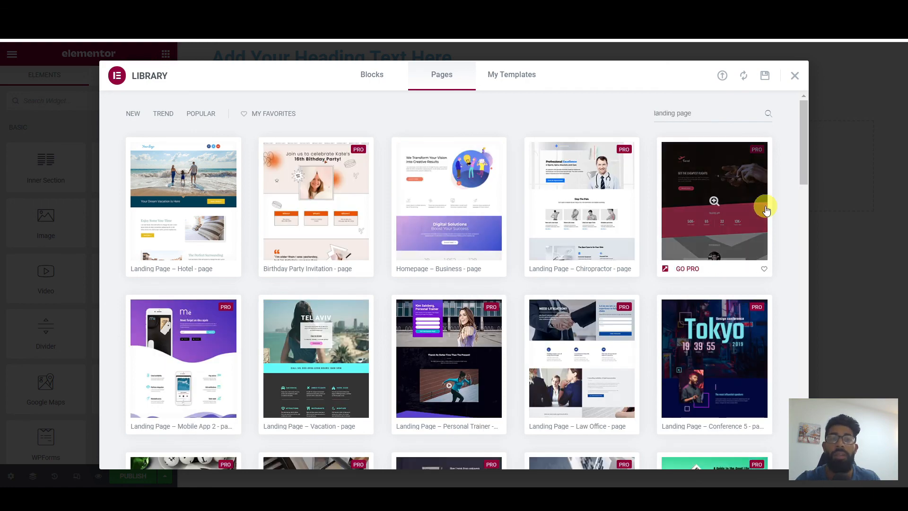
Look through the landing page templates in the library, from the first results to the last, comparing free and Pro designs.
scroll(762, 208, "down", 5)
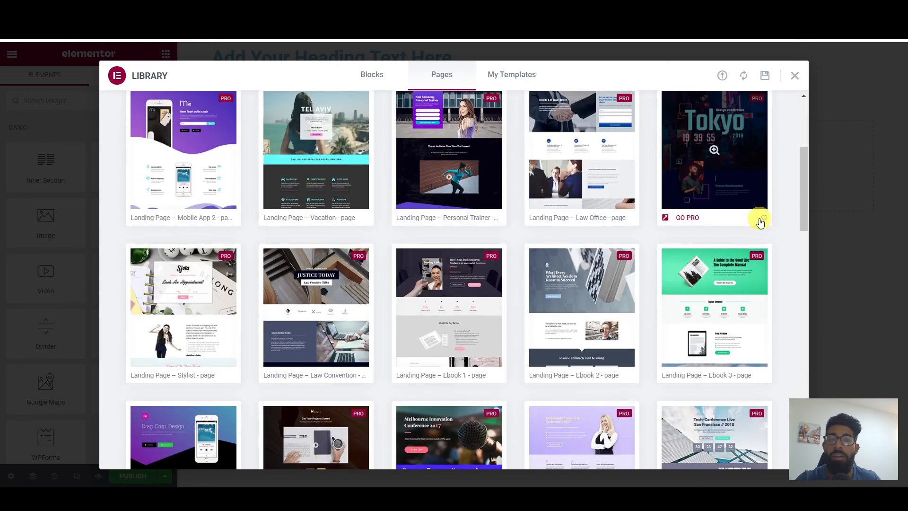
scroll(760, 222, "down", 5)
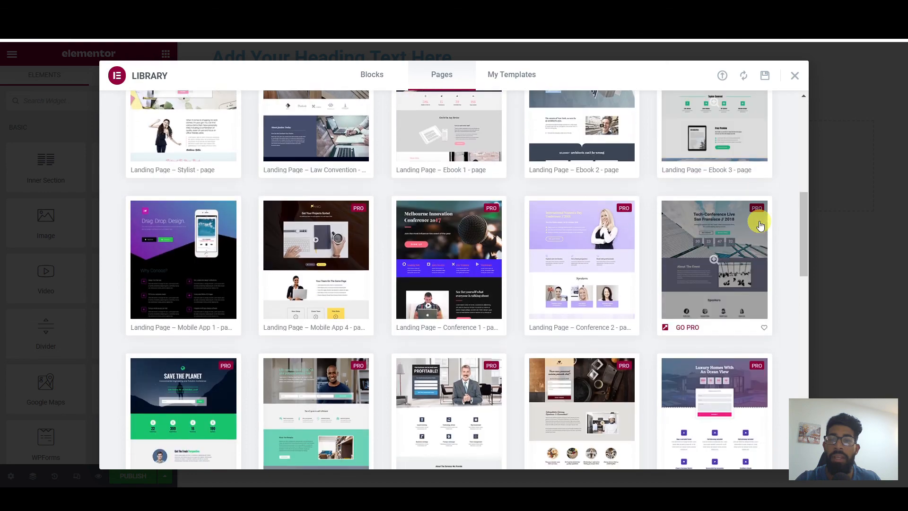
scroll(760, 225, "down", 4)
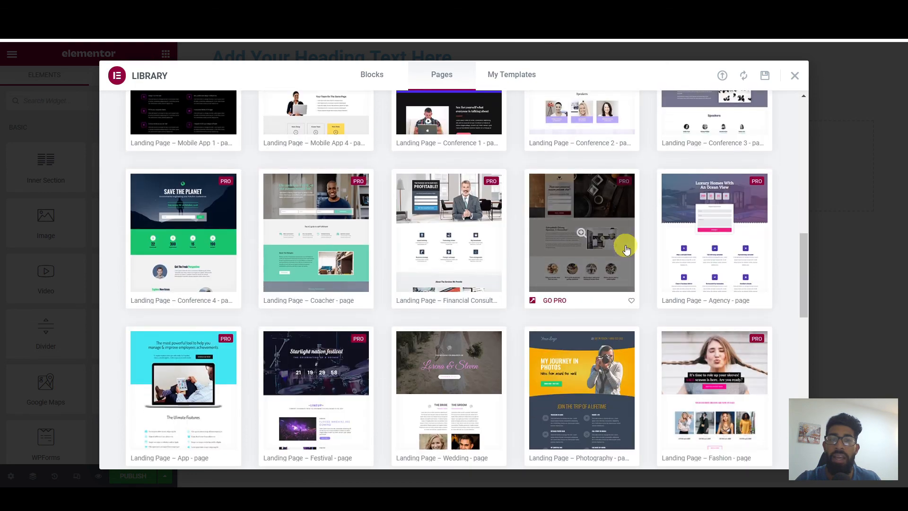
scroll(626, 249, "down", 4)
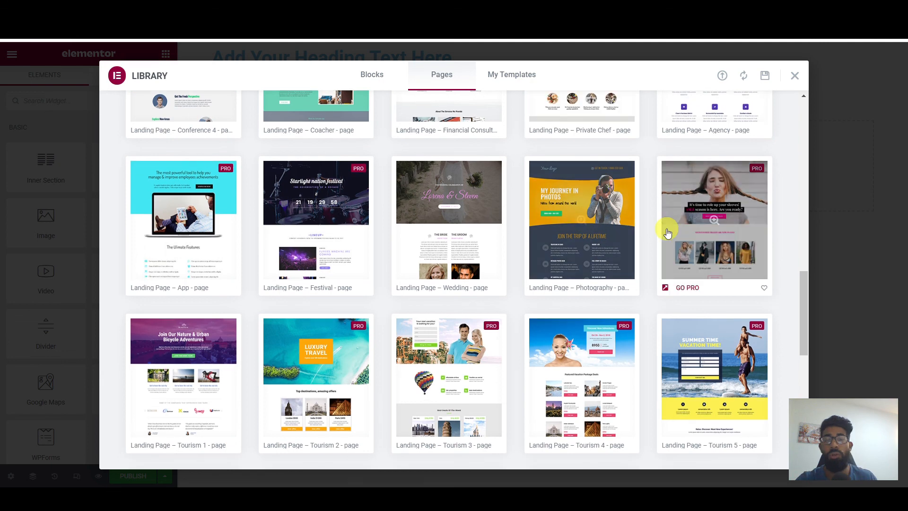
scroll(607, 284, "down", 10)
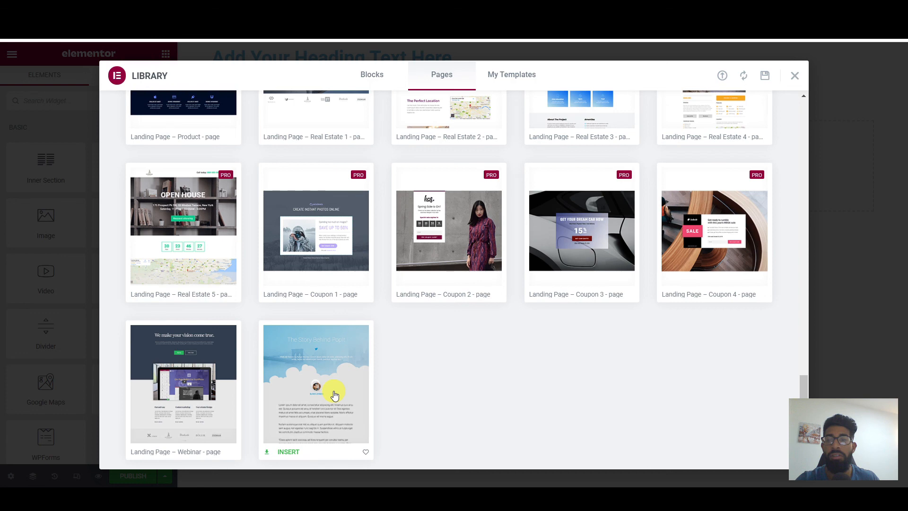
scroll(334, 395, "up", 15)
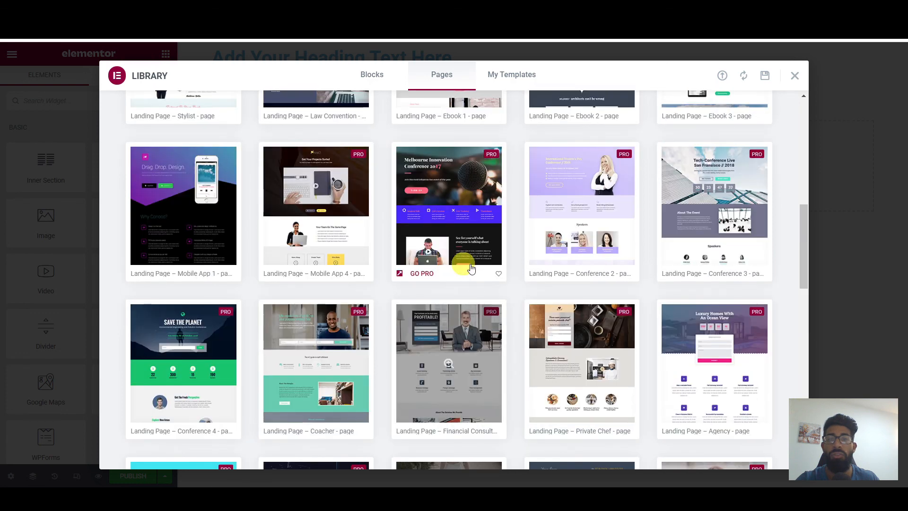
scroll(544, 258, "up", 1)
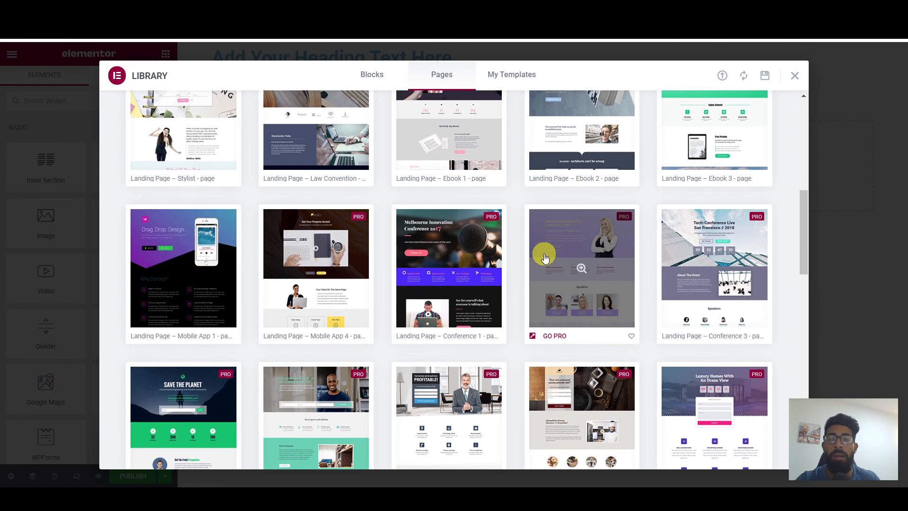
scroll(558, 242, "up", 5)
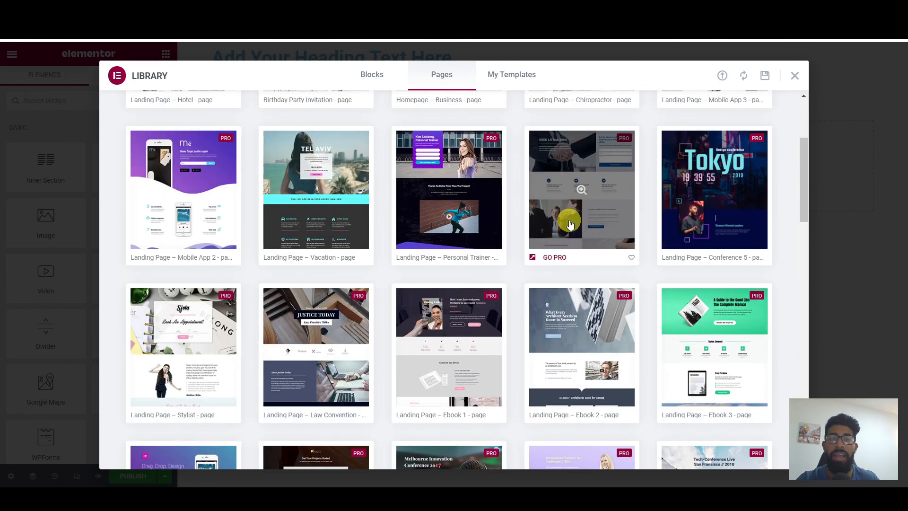
scroll(570, 224, "up", 4)
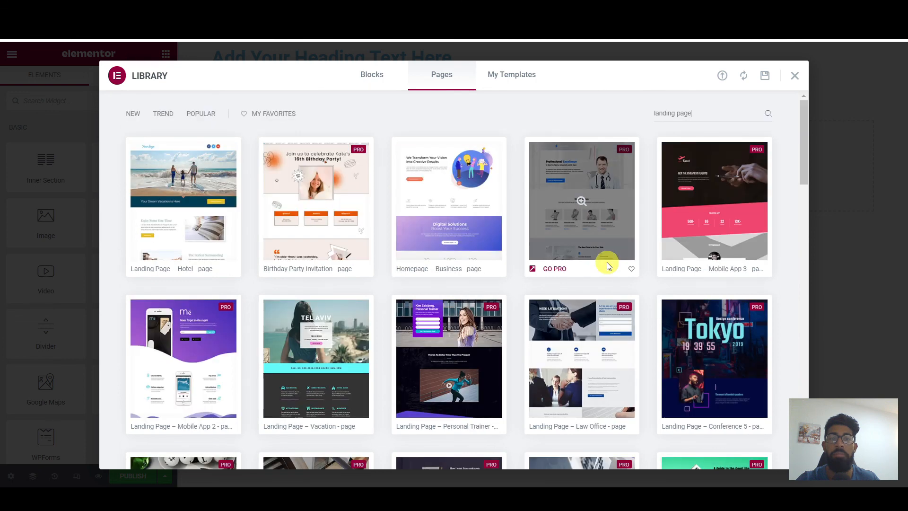